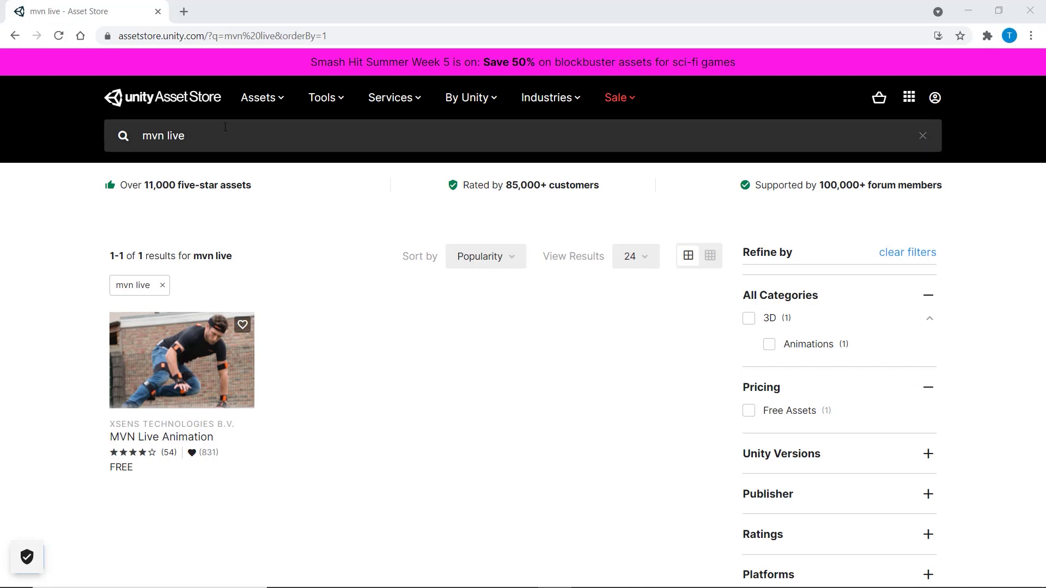
Open the MVN Live Animation asset from the store results and add it to My Assets.
{"action": "left_click", "coordinate": [182, 354]}
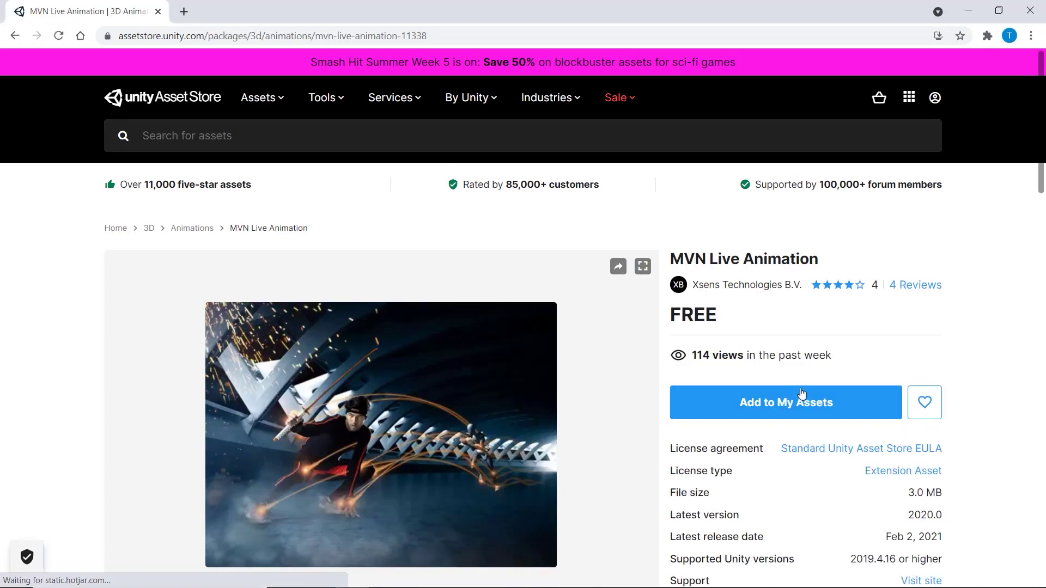
{"action": "left_click", "coordinate": [800, 398]}
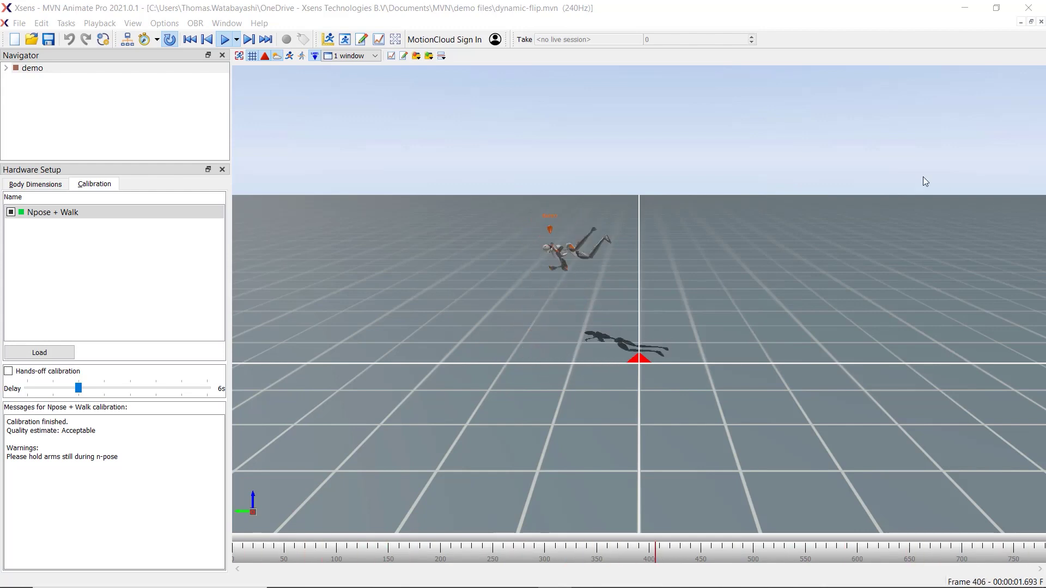
In MVN Animate Pro, add a network streamer destination for 127.0.0.1 on UDP port 9763 and enable it.
{"action": "left_click", "coordinate": [135, 41]}
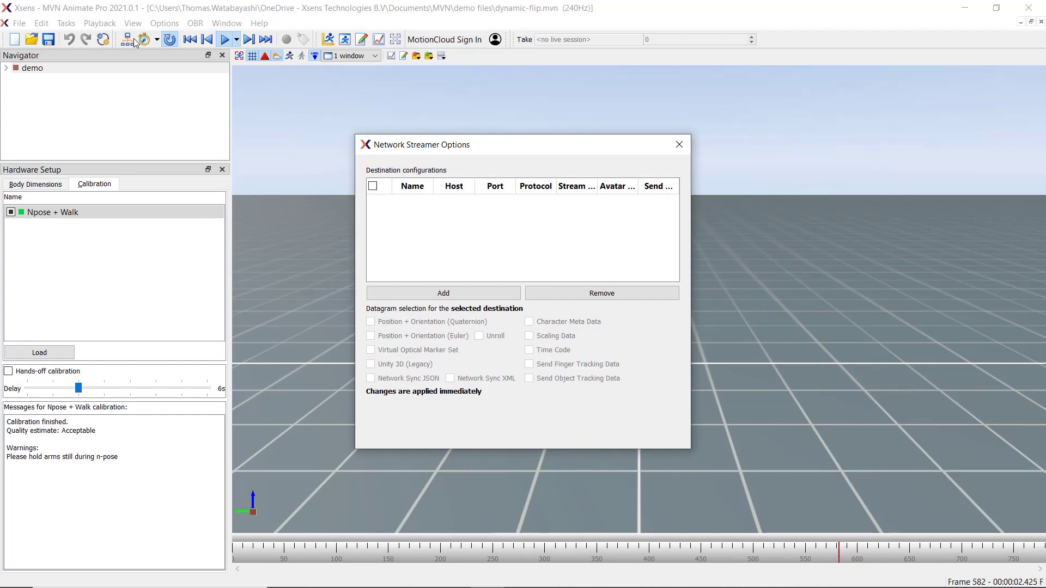
{"action": "left_click", "coordinate": [457, 289]}
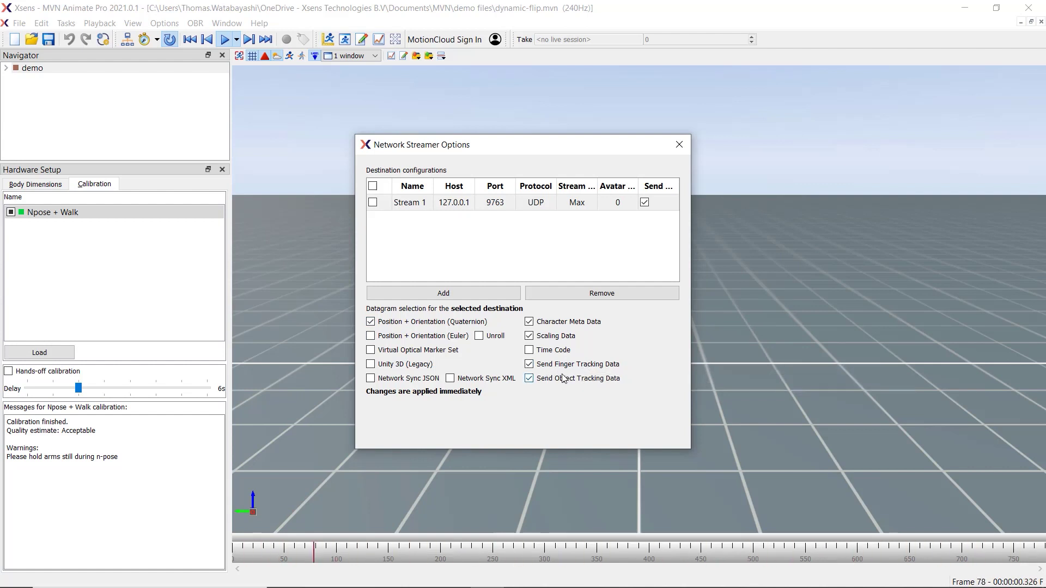
{"action": "left_click", "coordinate": [372, 205]}
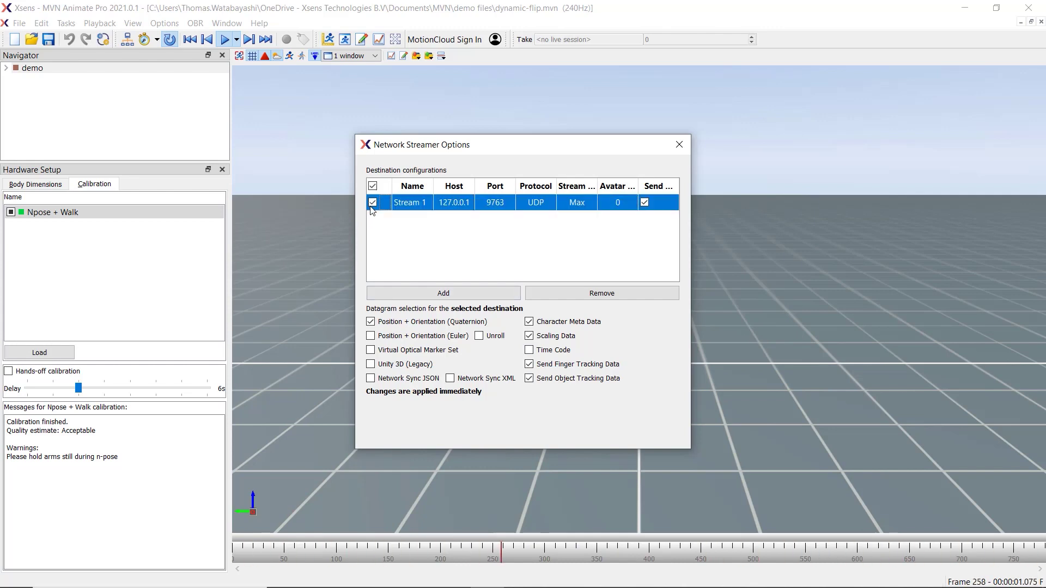
{"action": "left_click", "coordinate": [678, 144]}
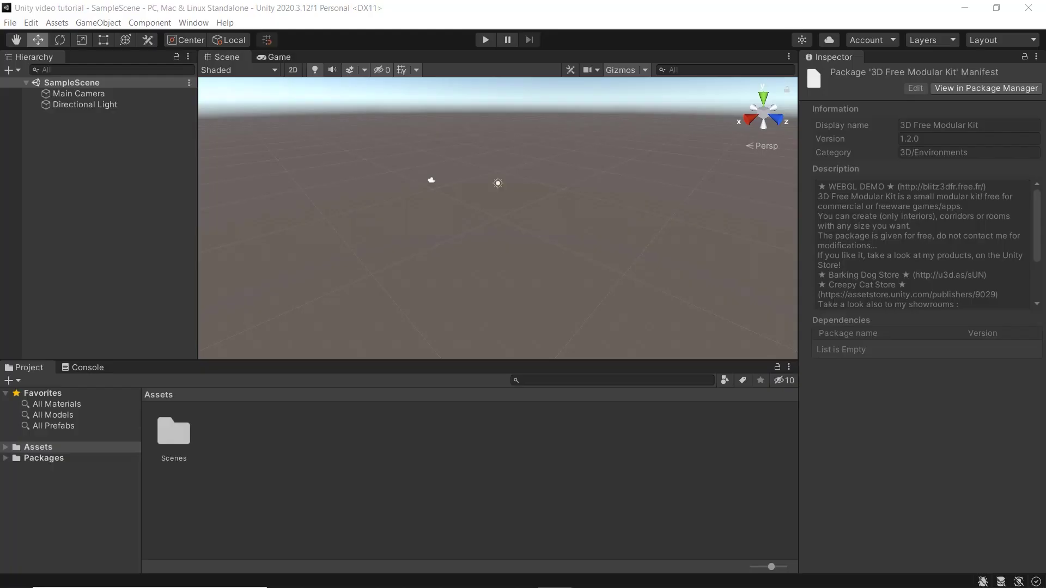
In the Unity editor, open the Package Manager and search My Assets for "mvn live".
{"action": "left_click", "coordinate": [194, 22]}
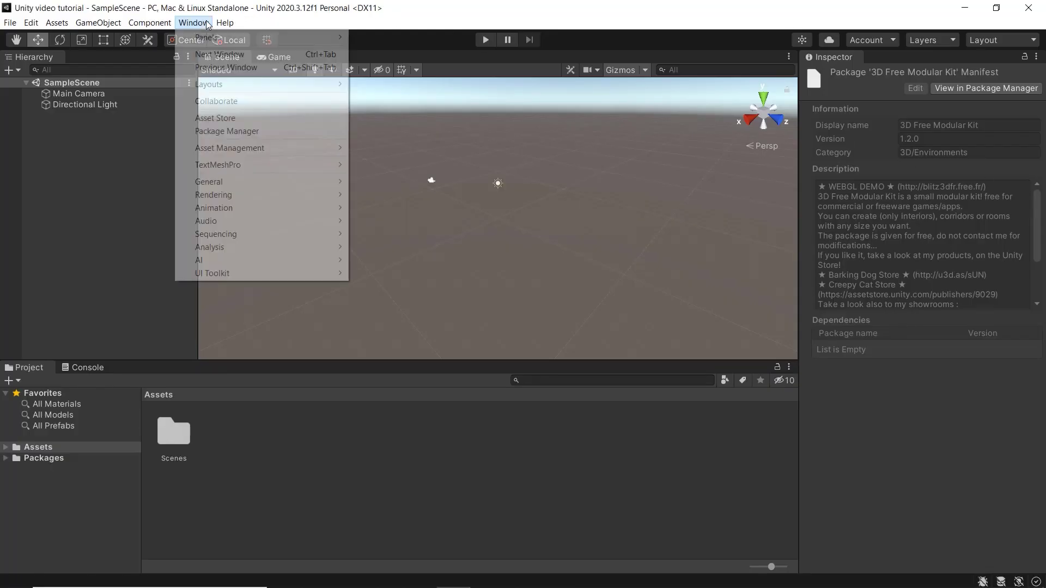
{"action": "left_click", "coordinate": [231, 130]}
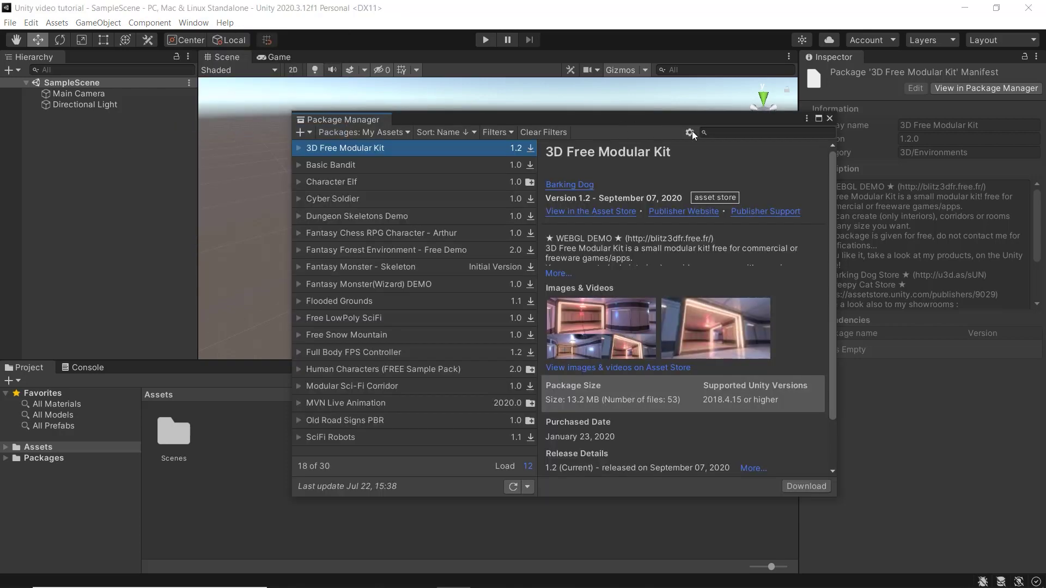
{"action": "left_click", "coordinate": [719, 134]}
{"action": "type", "text": "mvn li"}
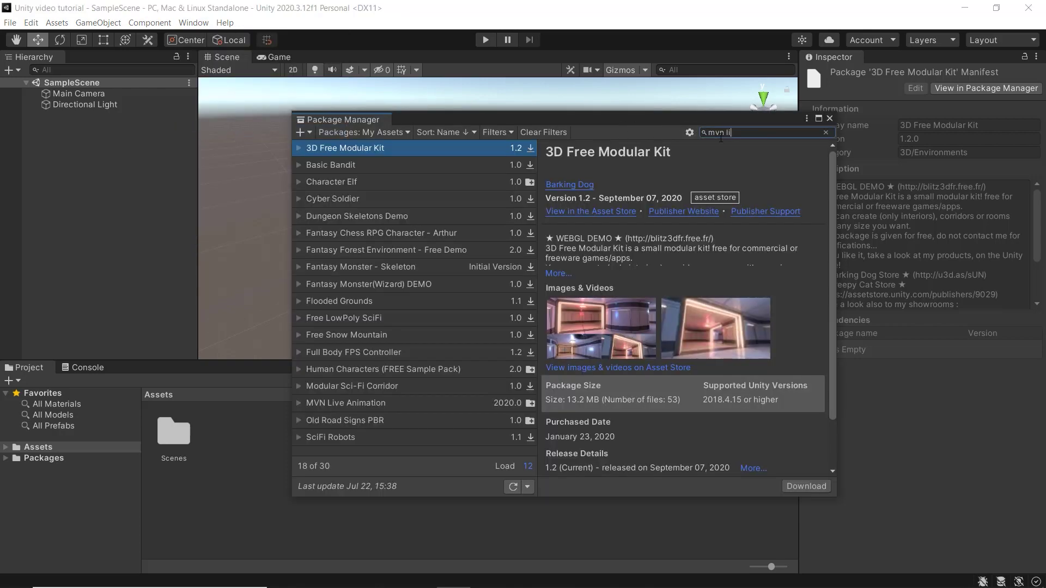
{"action": "type", "text": "ve"}
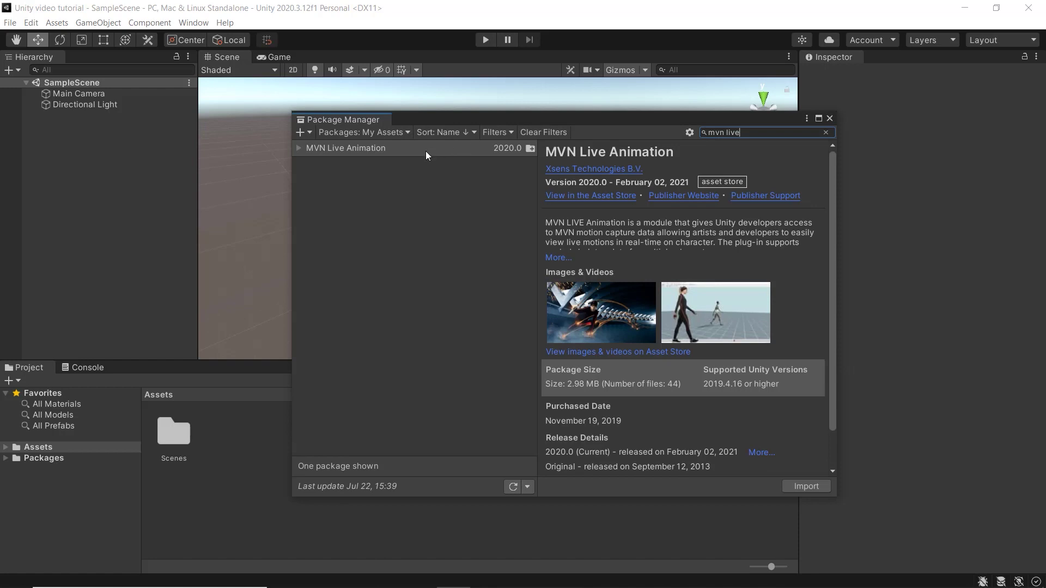
Import all files of the MVN Live Animation package into the project.
{"action": "left_click", "coordinate": [426, 149]}
{"action": "left_click", "coordinate": [792, 483]}
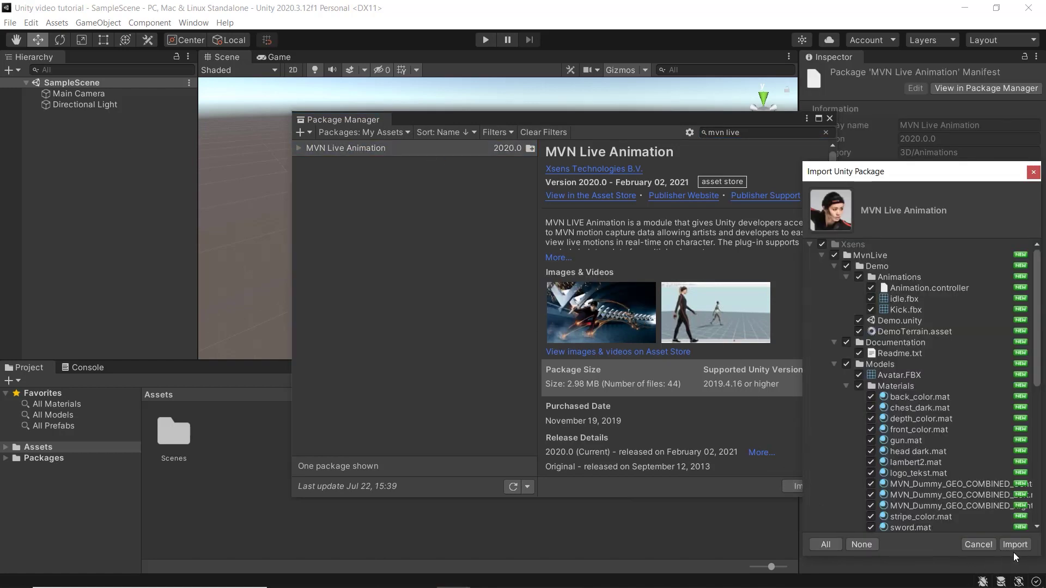
{"action": "left_click", "coordinate": [1016, 545]}
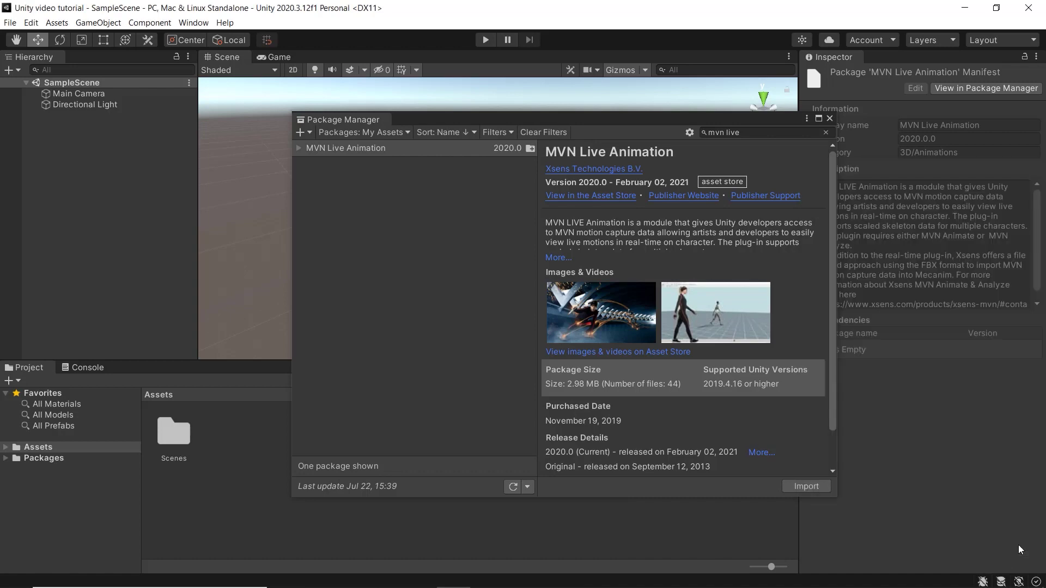
{"action": "left_click", "coordinate": [488, 462]}
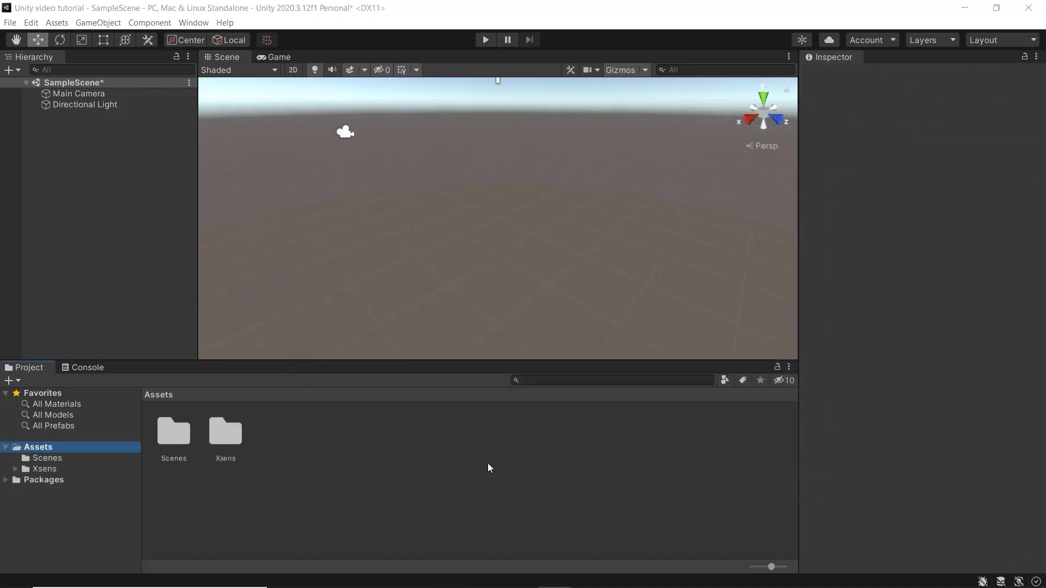
Add the MvnPuppet and MvnActors prefabs from Assets/Xsens/MvnLive/Prefabs to SampleScene.
{"action": "double_click", "coordinate": [223, 434]}
{"action": "double_click", "coordinate": [178, 432]}
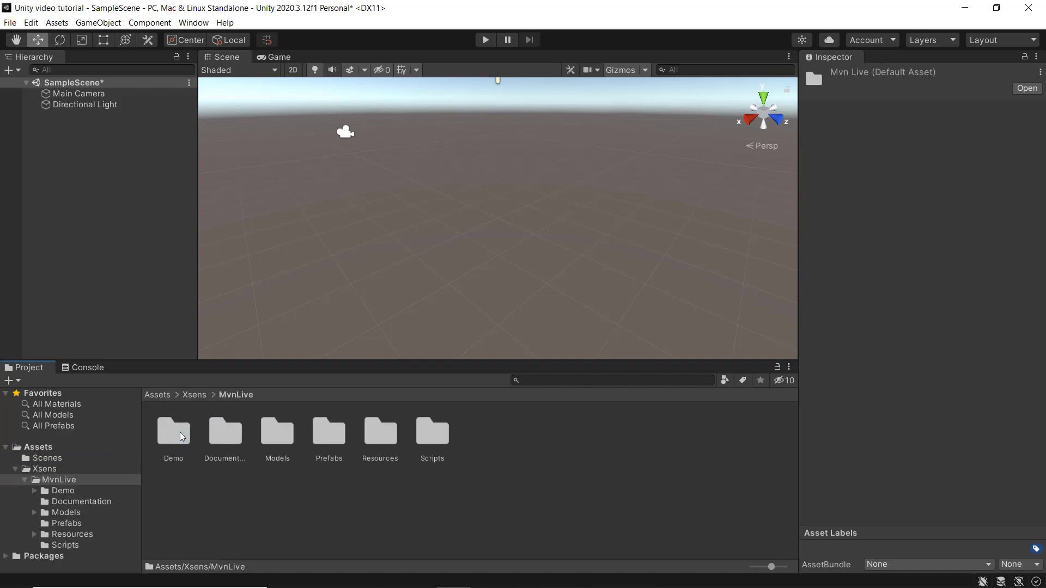
{"action": "double_click", "coordinate": [342, 438]}
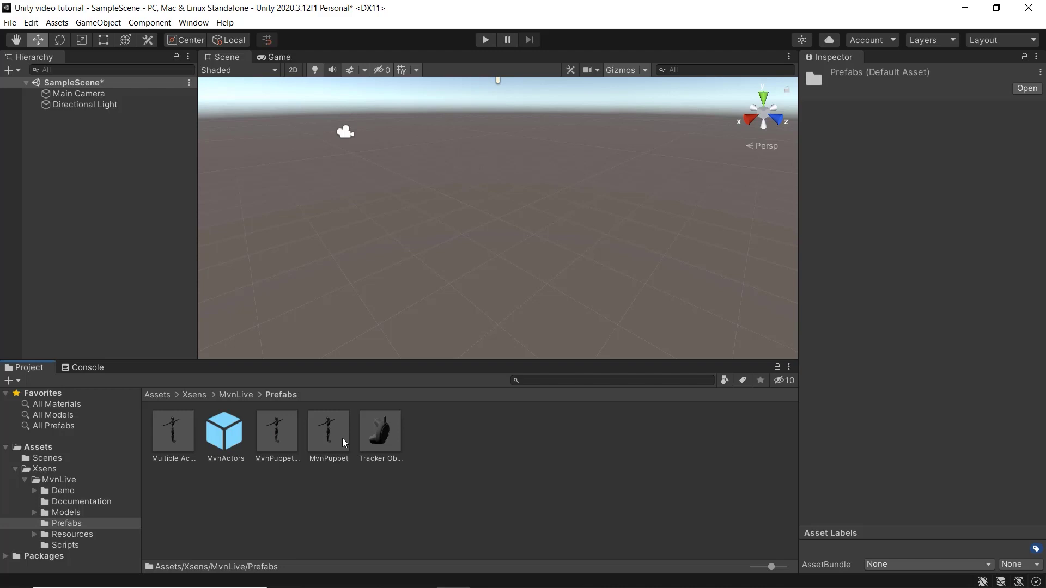
{"action": "left_click_drag", "start_coordinate": [200, 302], "coordinate": [145, 273]}
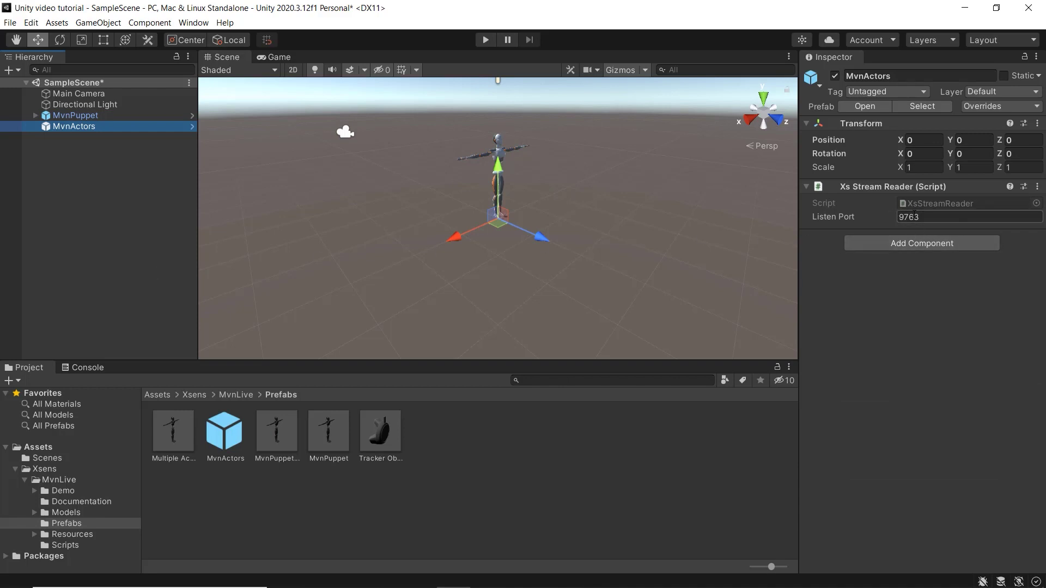
Assign MvnActors to the Mvn Actors field of MvnPuppet and play the scene to view the streamed motion in the Scene view.
{"action": "left_click", "coordinate": [157, 117]}
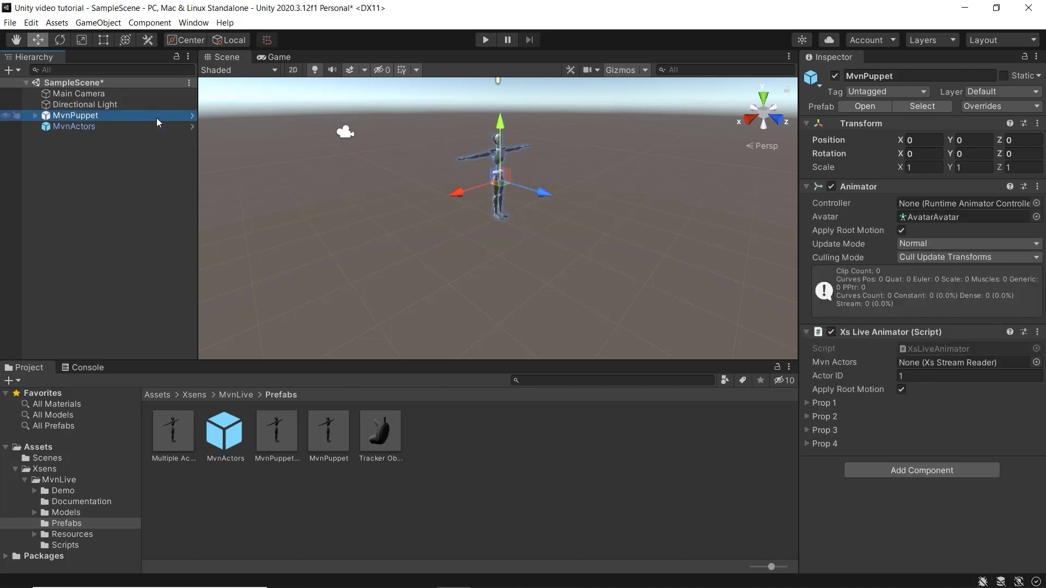
{"action": "left_click_drag", "start_coordinate": [141, 126], "coordinate": [943, 362]}
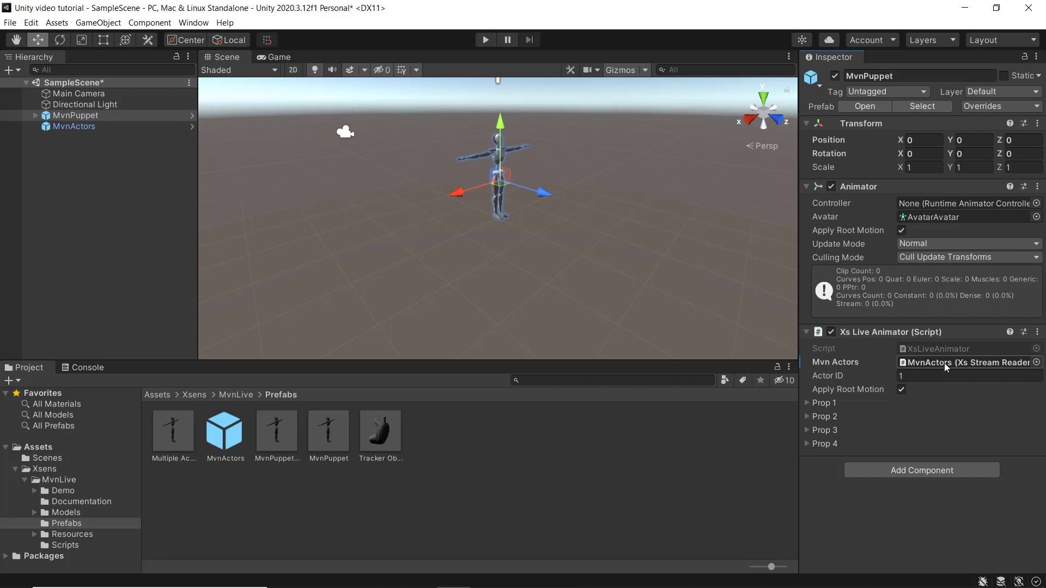
{"action": "left_click", "coordinate": [486, 40]}
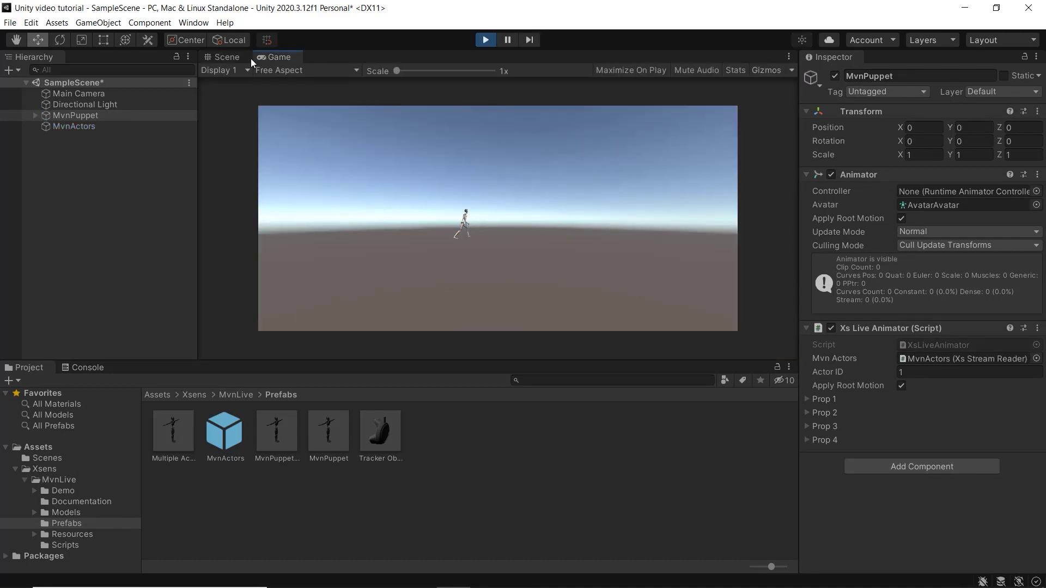
{"action": "left_click", "coordinate": [224, 57]}
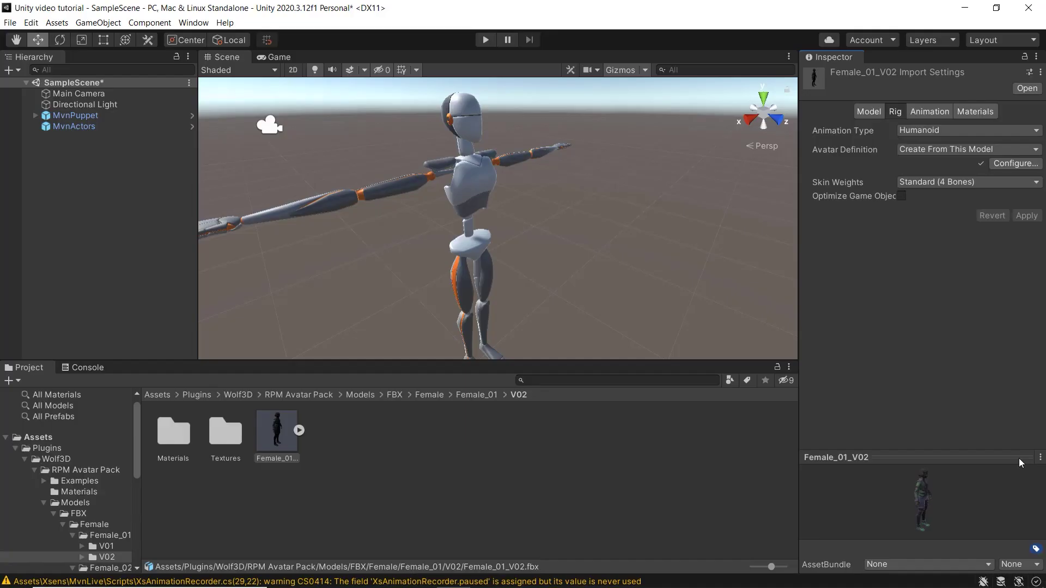
Set the Female_01_V02 model's rig animation type to Humanoid and open its avatar configuration.
{"action": "left_click", "coordinate": [275, 429]}
{"action": "left_click", "coordinate": [951, 130]}
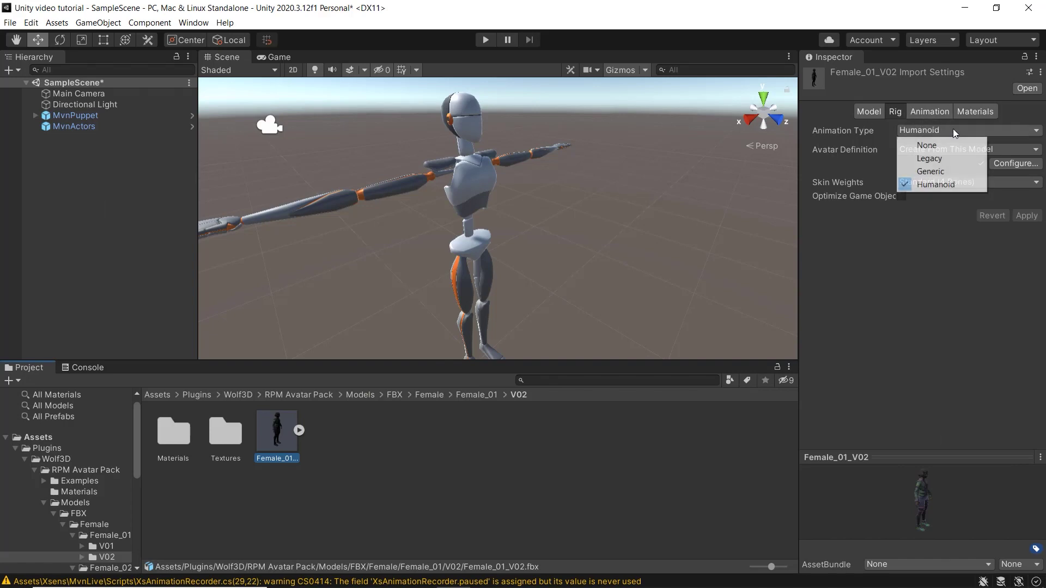
{"action": "left_click", "coordinate": [937, 181]}
{"action": "left_click", "coordinate": [998, 165]}
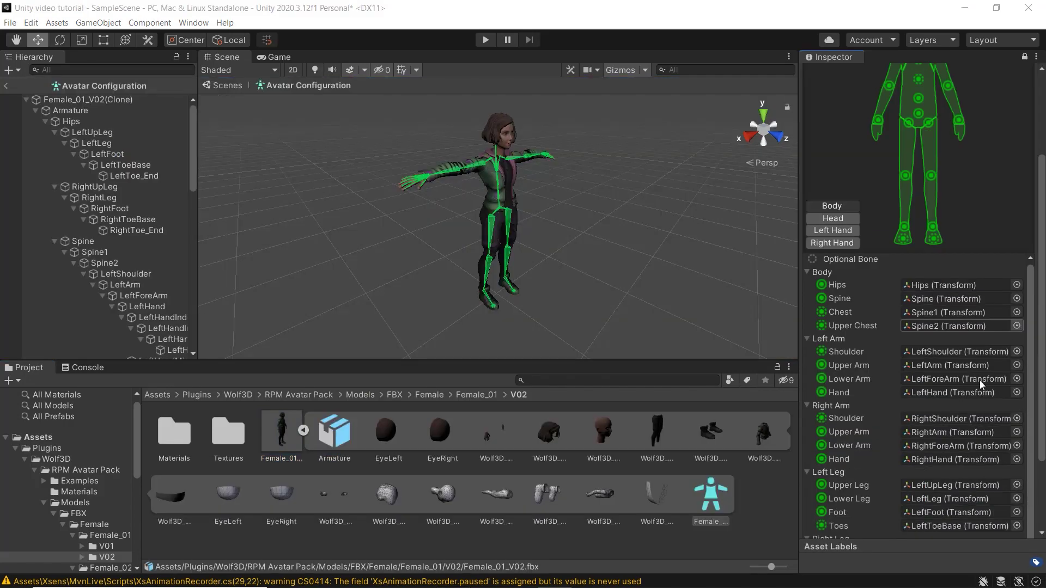
Check the avatar's bone mapping for the head, left hand and right hand, and finish the avatar configuration.
{"action": "left_click", "coordinate": [819, 219]}
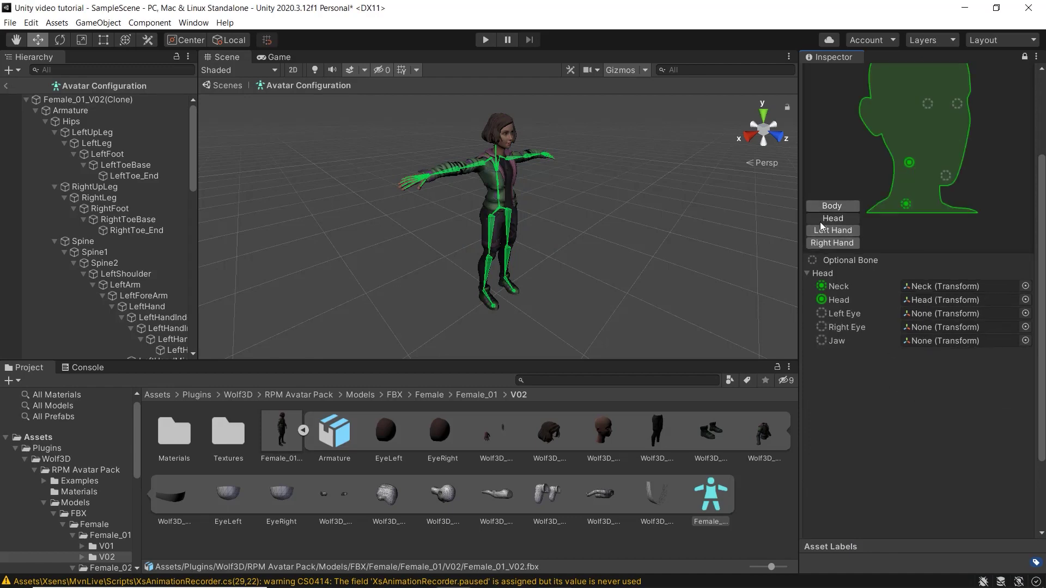
{"action": "left_click", "coordinate": [820, 233]}
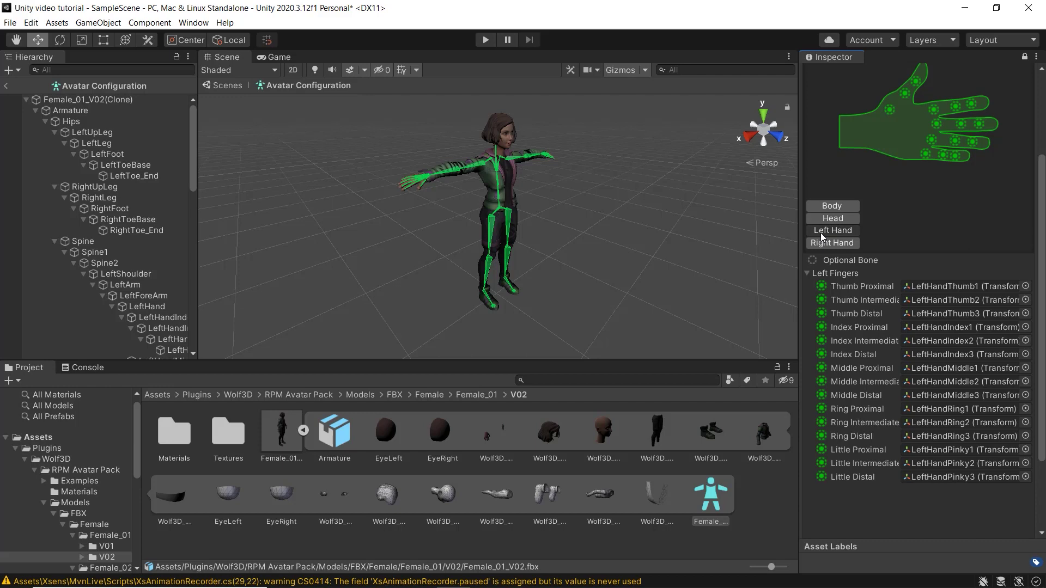
{"action": "left_click", "coordinate": [821, 240]}
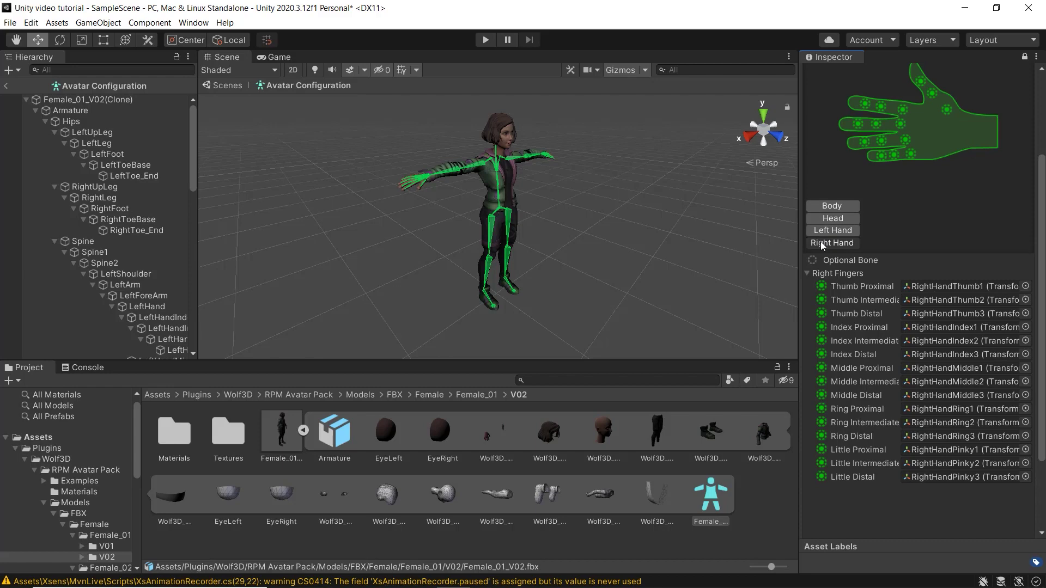
{"action": "scroll", "coordinate": [902, 444], "scroll_direction": "down", "scroll_amount": 3}
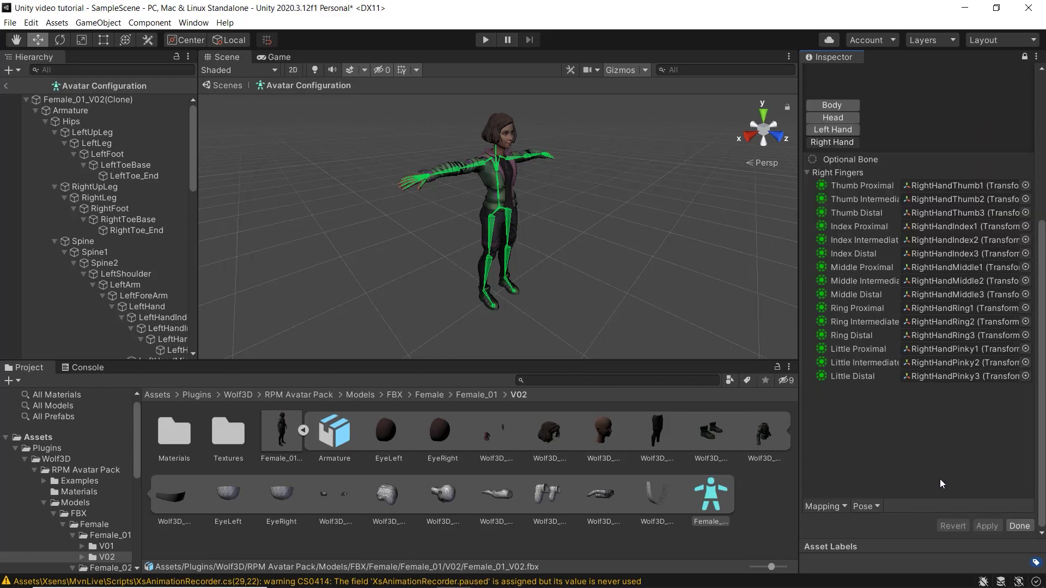
{"action": "left_click", "coordinate": [1018, 525]}
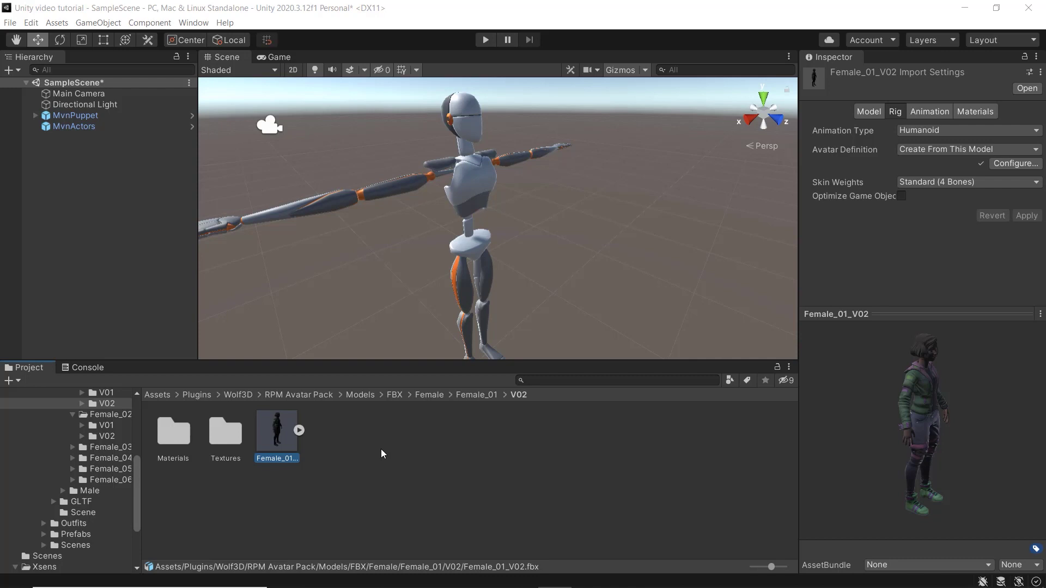
Create a prefab named myCharacter in the V02 folder and place the Female_01_V02 model inside it.
{"action": "right_click", "coordinate": [371, 432]}
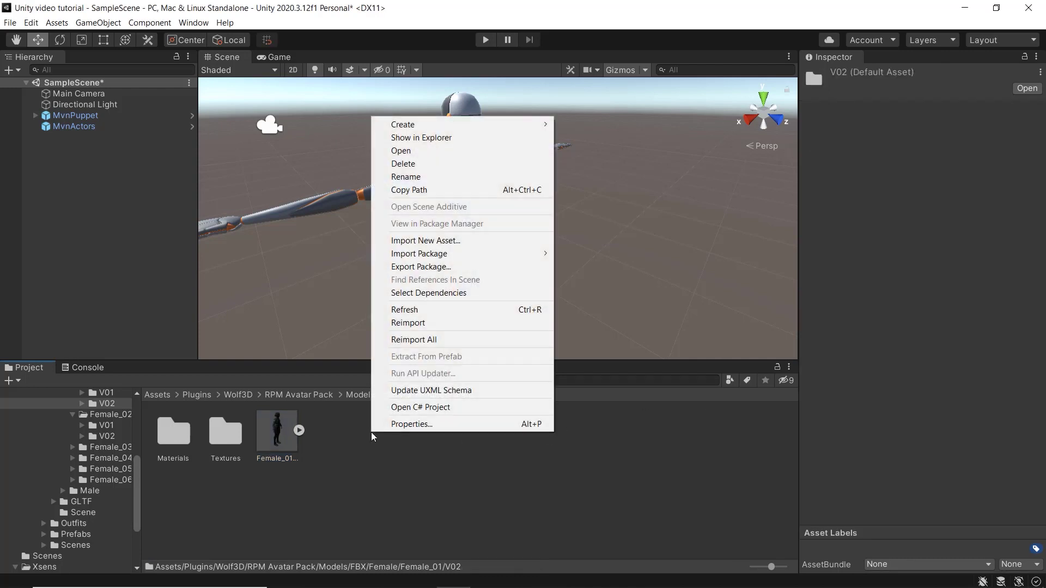
{"action": "mouse_move", "coordinate": [419, 133]}
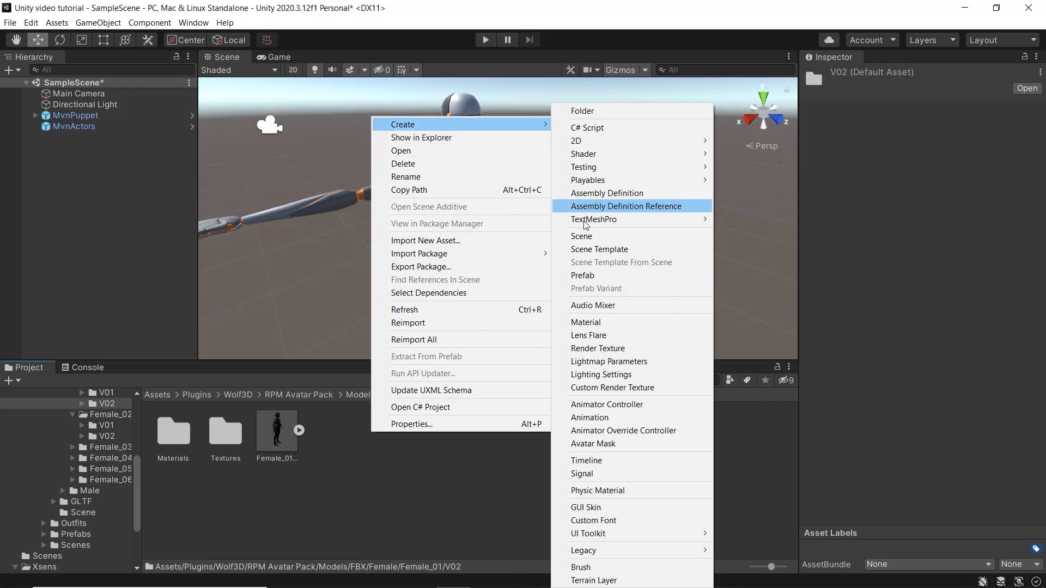
{"action": "left_click", "coordinate": [594, 272]}
{"action": "type", "text": "myCharacter"}
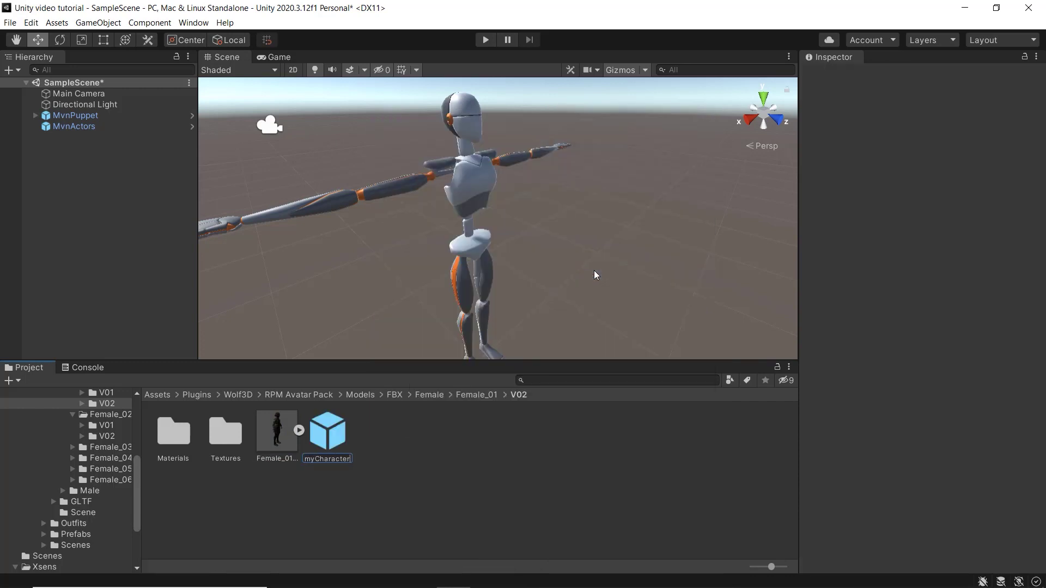
{"action": "key", "text": "Return"}
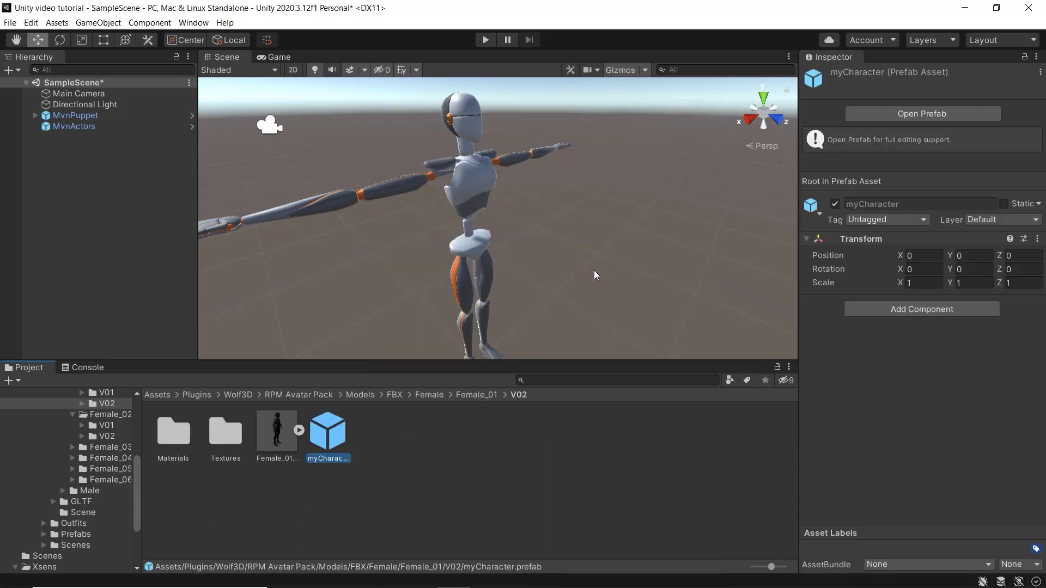
{"action": "double_click", "coordinate": [343, 421]}
{"action": "left_click_drag", "start_coordinate": [276, 430], "coordinate": [143, 277]}
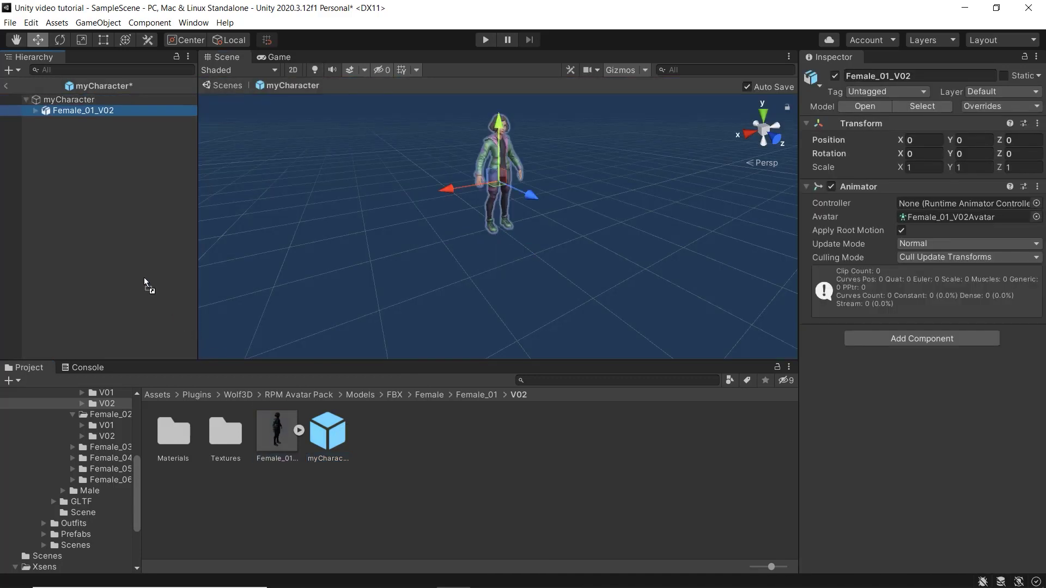
Set the X rotation of the Armature under Female_01_V02 to 0.
{"action": "left_click", "coordinate": [34, 110]}
{"action": "left_click", "coordinate": [45, 121]}
{"action": "left_click", "coordinate": [67, 122]}
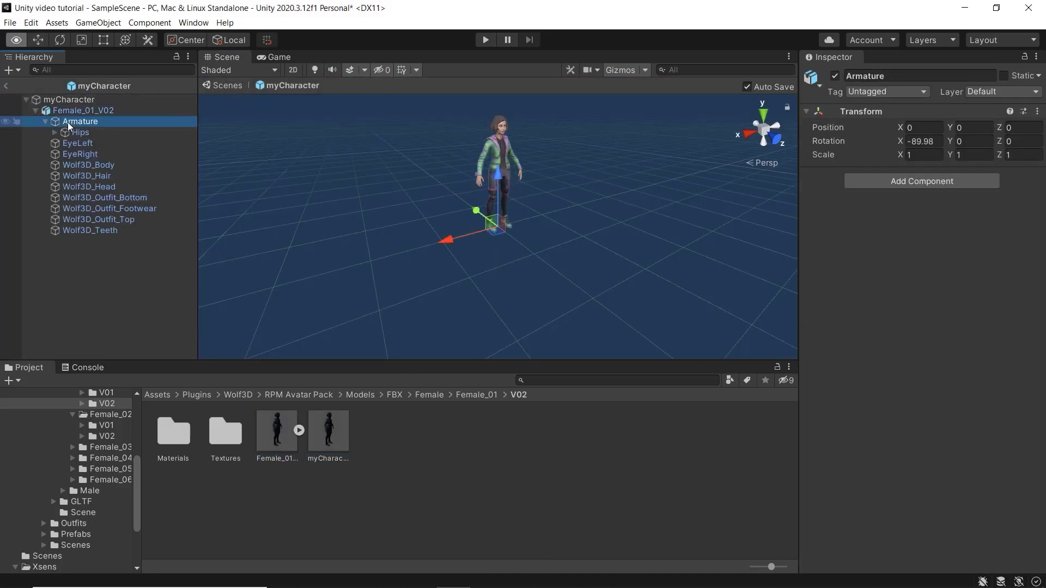
{"action": "left_click", "coordinate": [941, 140]}
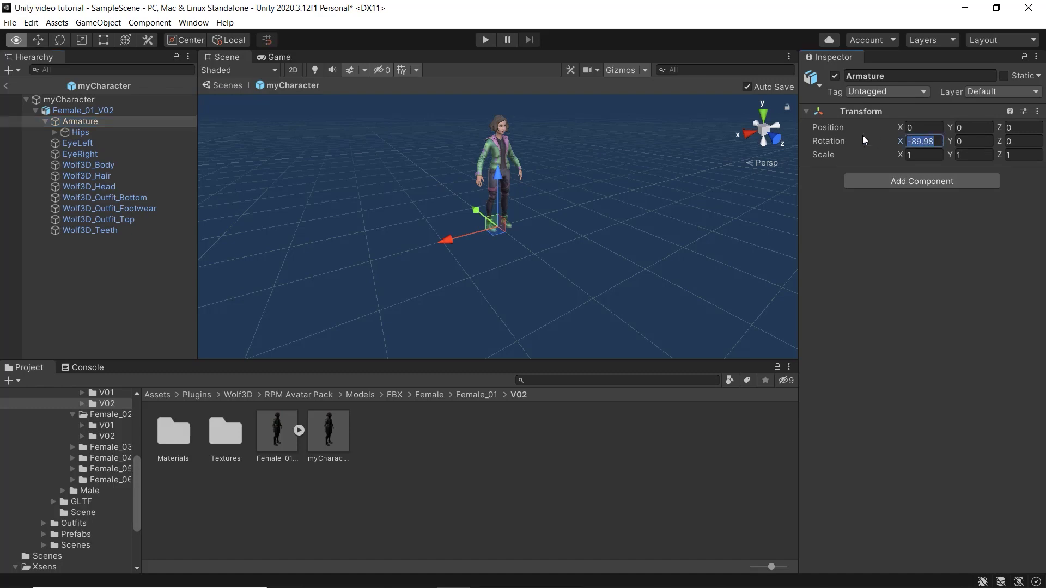
{"action": "type", "text": "0"}
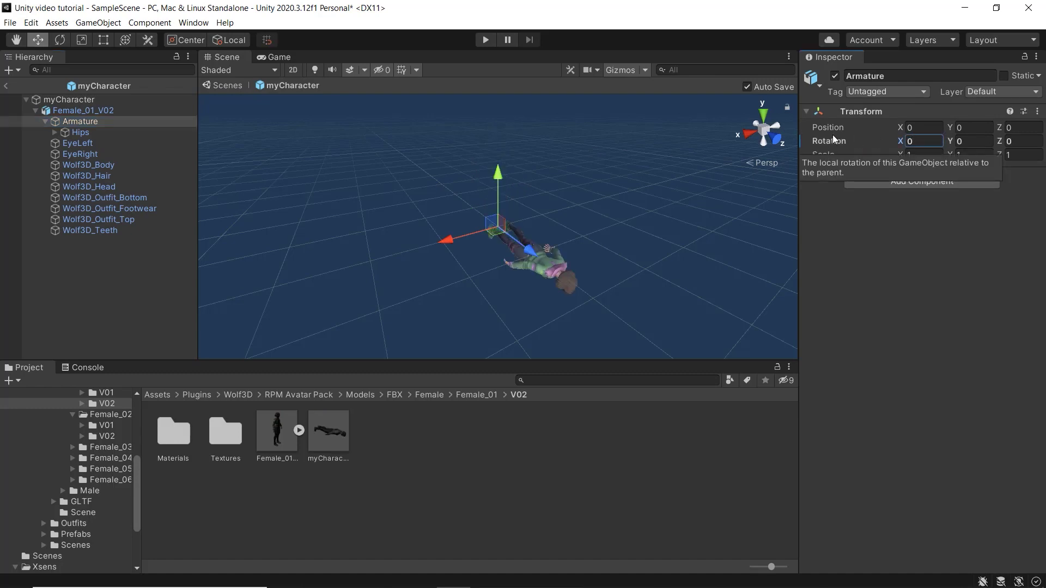
Set the X and Z position of the Hips bone under the Armature to 0.
{"action": "left_click", "coordinate": [131, 130]}
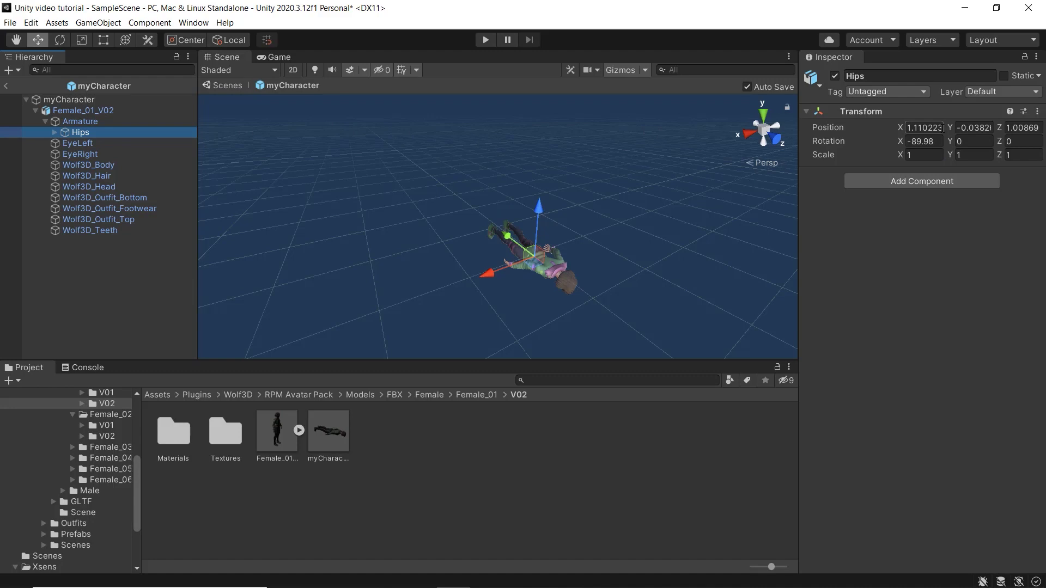
{"action": "left_click", "coordinate": [924, 127]}
{"action": "type", "text": "-15"}
{"action": "key", "text": "Tab"}
{"action": "key", "text": "Tab"}
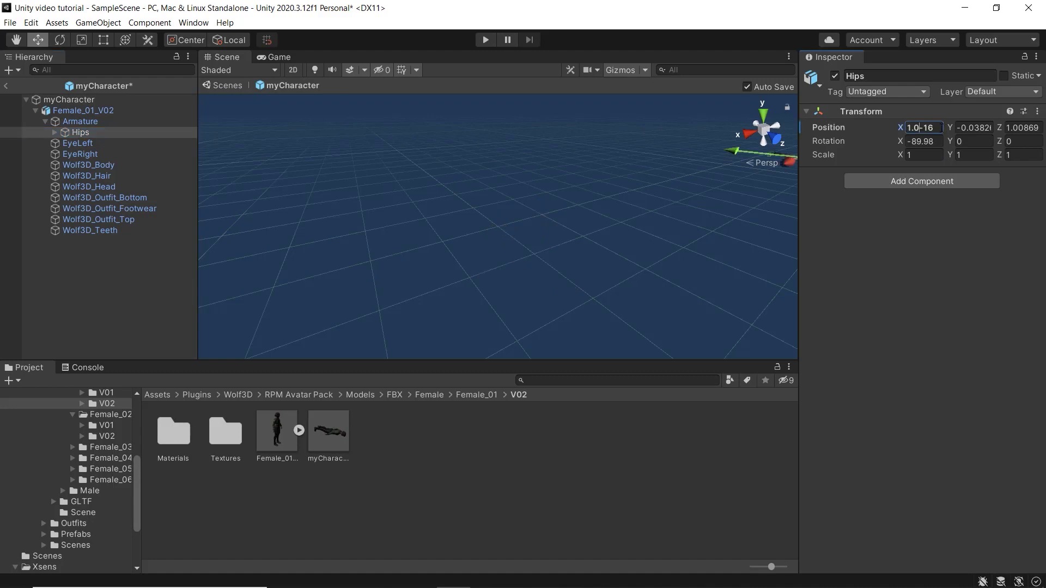
{"action": "type", "text": "0"}
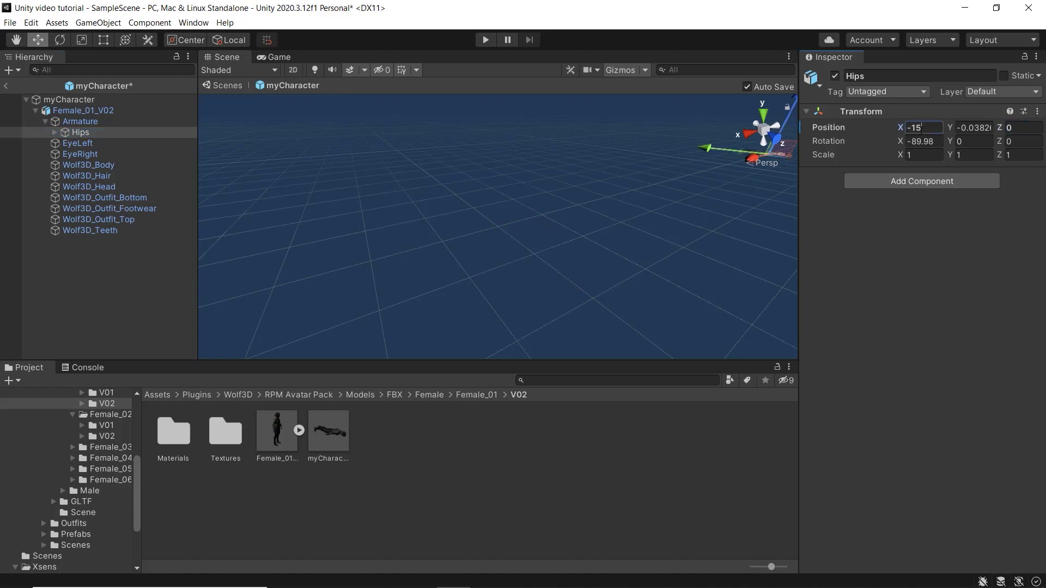
{"action": "left_click", "coordinate": [926, 130]}
{"action": "type", "text": "0"}
Set the Hips bone's X rotation to -180 and its Y position to 1.
{"action": "left_click", "coordinate": [929, 141]}
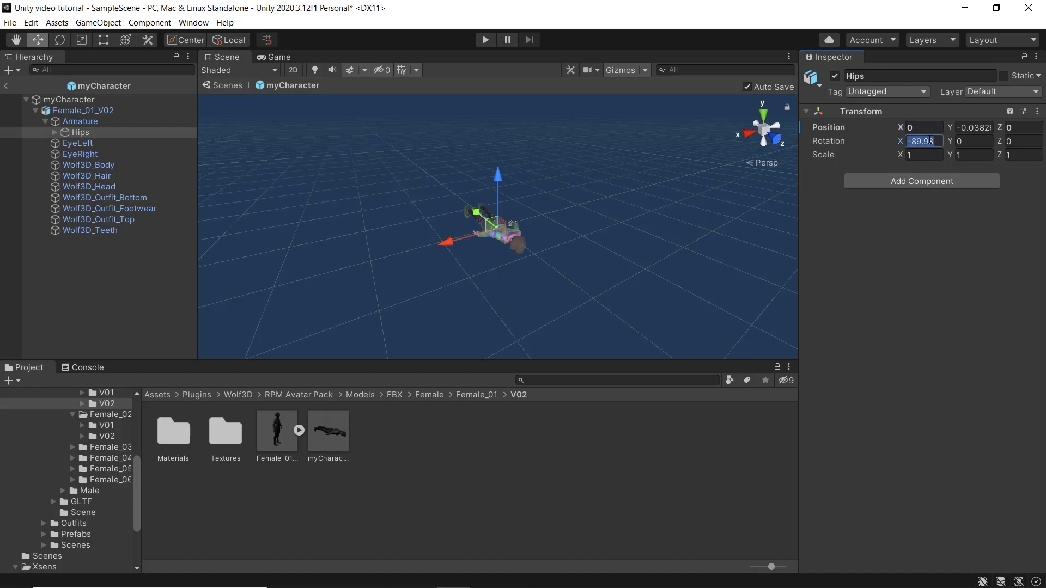
{"action": "type", "text": "-180"}
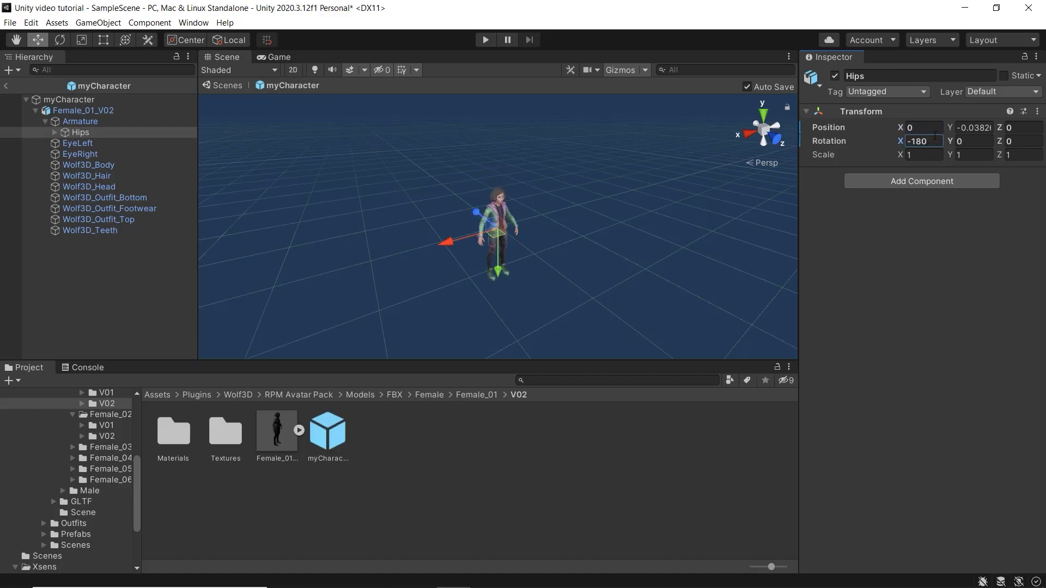
{"action": "left_click", "coordinate": [972, 128]}
{"action": "type", "text": "1"}
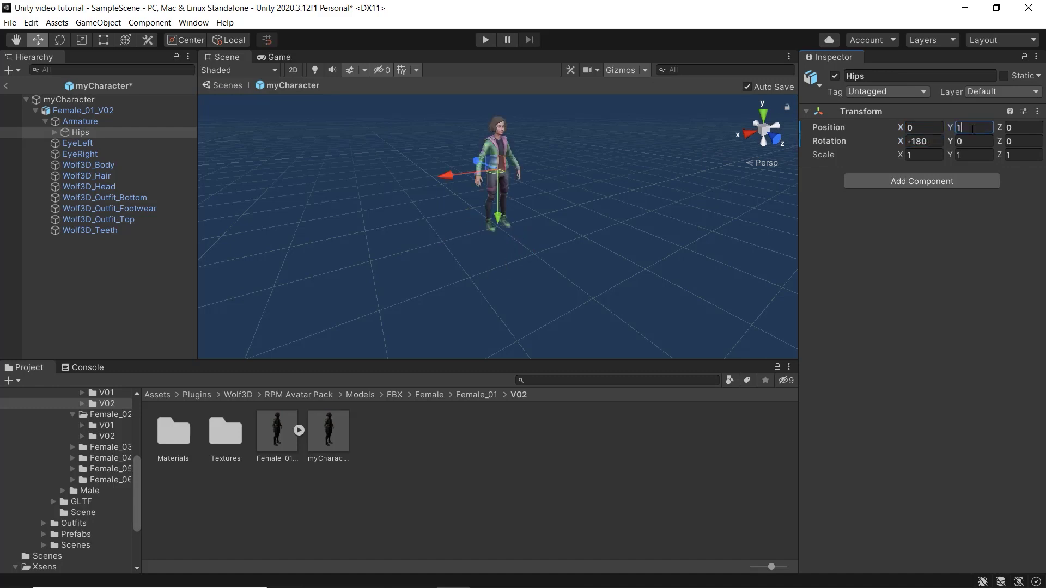
{"action": "left_click", "coordinate": [938, 235]}
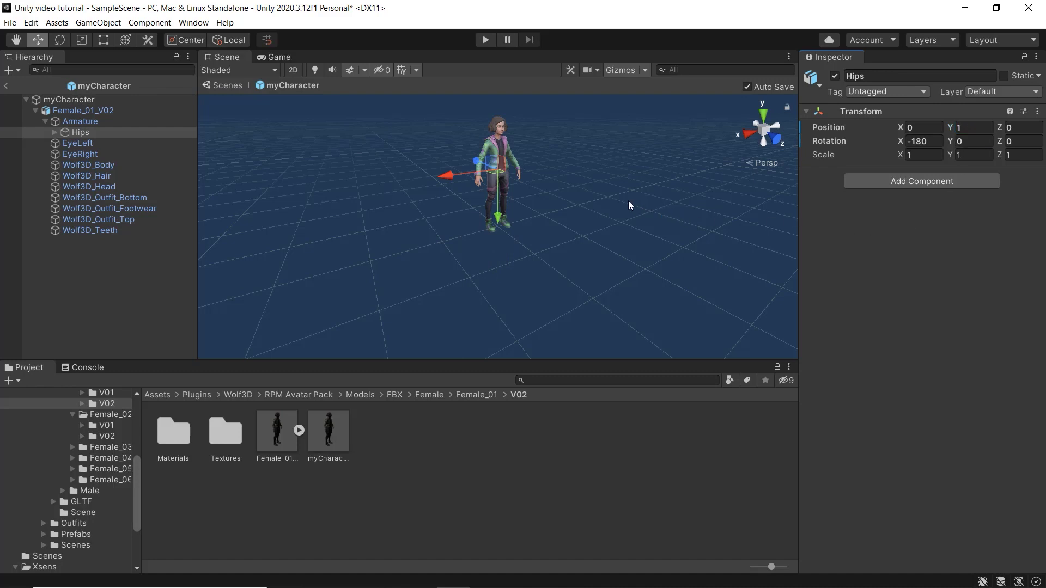
Rotate the LeftShoulder bone under Spine2 to about 96, -98, -6.5 degrees so the left arm lifts outward.
{"action": "left_click_drag", "start_coordinate": [630, 206], "coordinate": [787, 180], "text": "alt"}
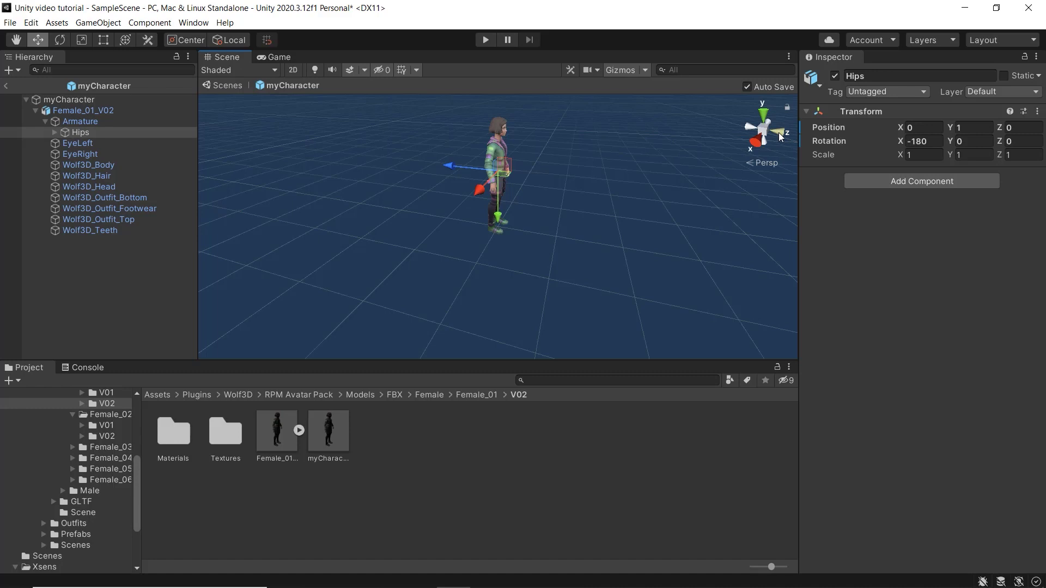
{"action": "right_click", "coordinate": [765, 163]}
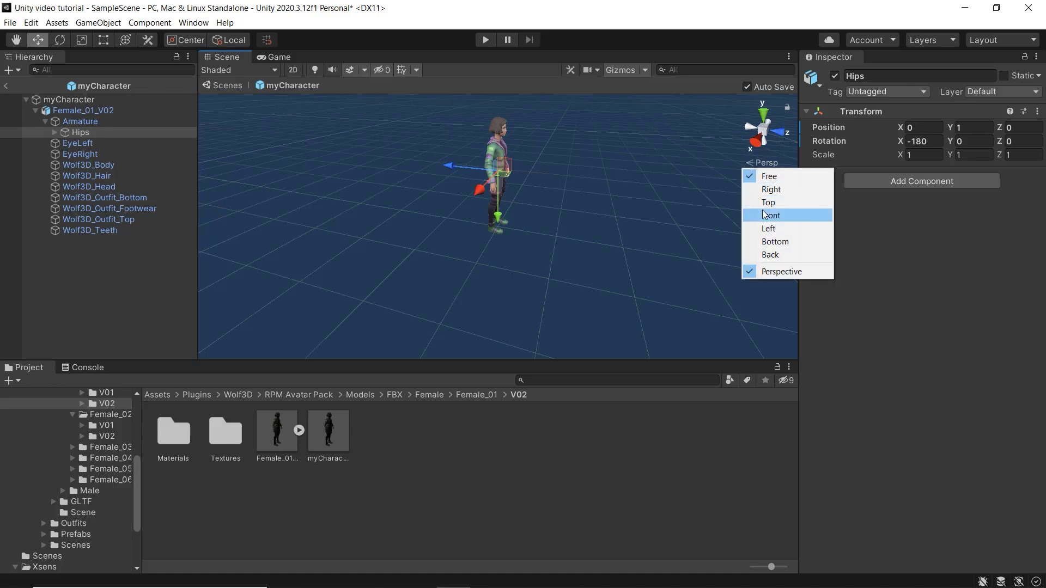
{"action": "left_click", "coordinate": [770, 215]}
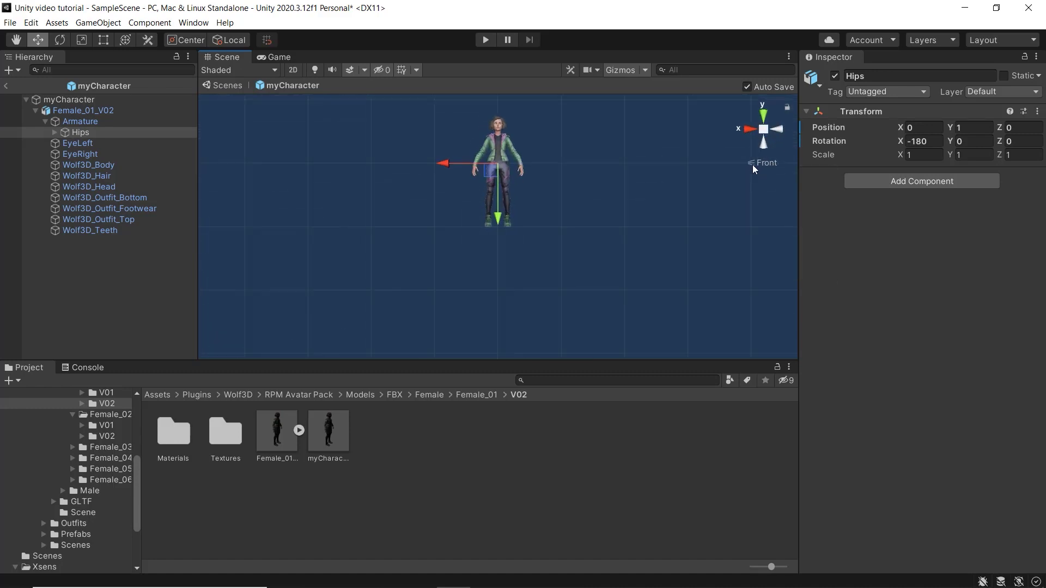
{"action": "scroll", "coordinate": [443, 126], "scroll_direction": "up", "scroll_amount": 10}
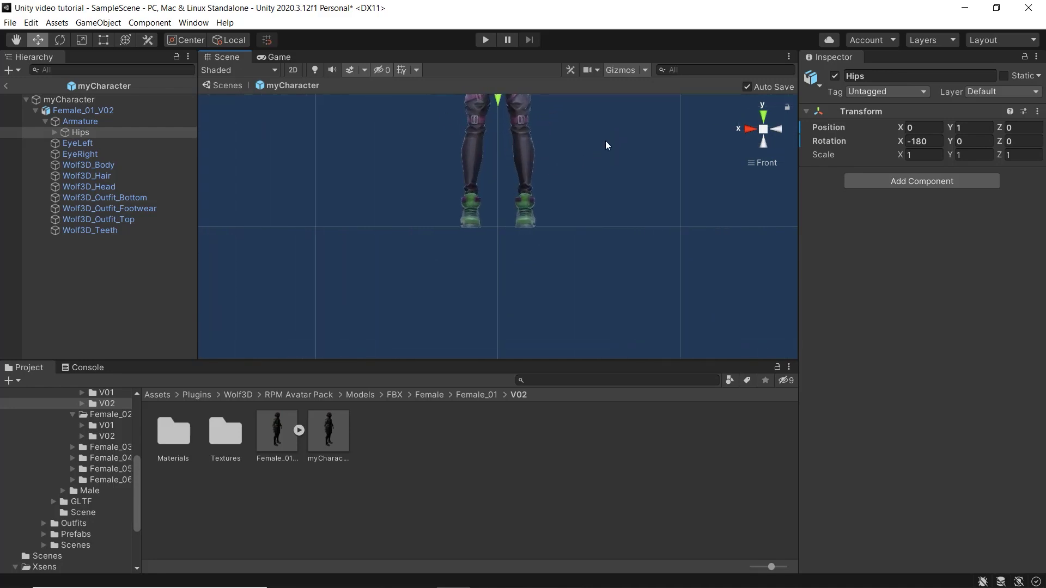
{"action": "middle_click_drag", "start_coordinate": [605, 141], "coordinate": [610, 311]}
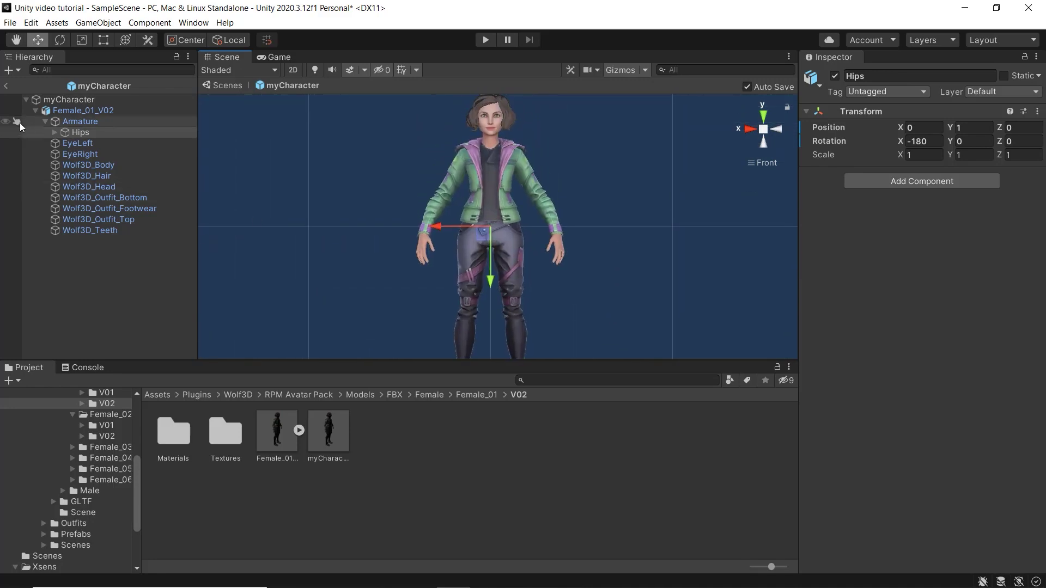
{"action": "left_click", "coordinate": [55, 133]}
{"action": "left_click", "coordinate": [65, 165]}
{"action": "left_click", "coordinate": [74, 179]}
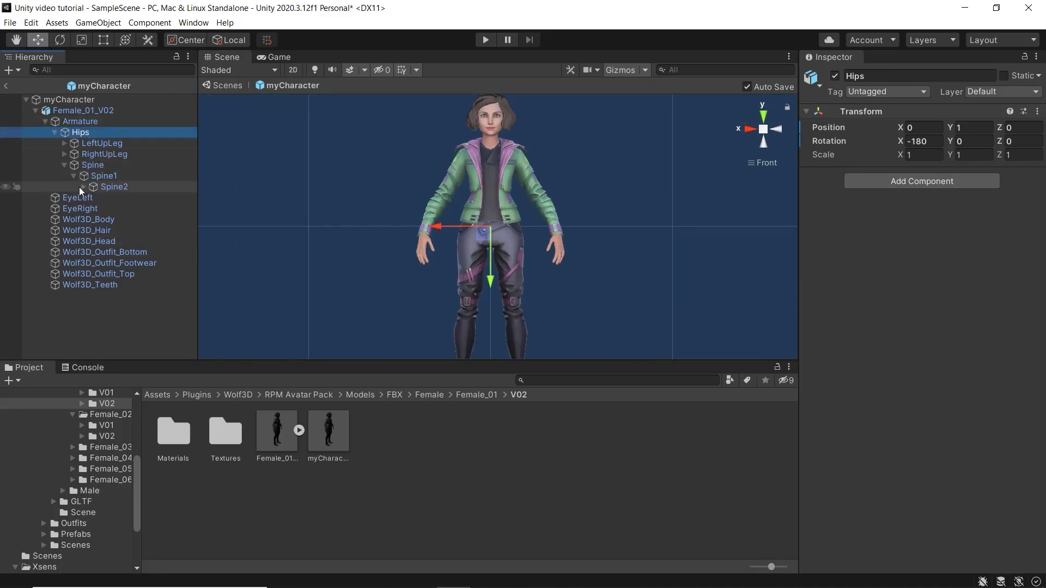
{"action": "left_click", "coordinate": [83, 187]}
{"action": "left_click", "coordinate": [135, 197]}
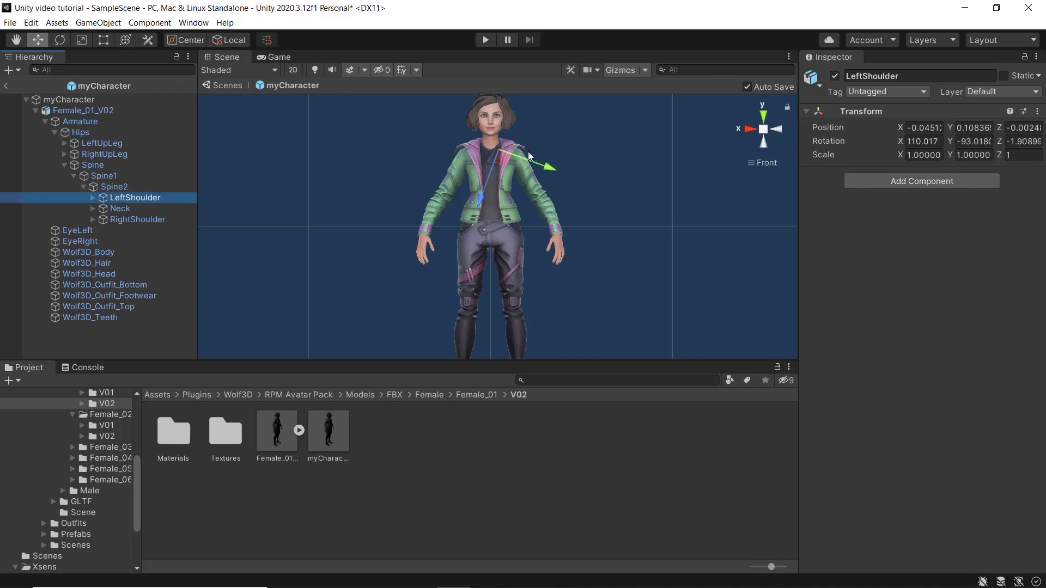
{"action": "key", "text": "e"}
{"action": "left_click_drag", "start_coordinate": [547, 159], "coordinate": [554, 186]}
Set the X, Y and Z rotation of the LeftArm bone under LeftShoulder to 0.
{"action": "left_click", "coordinate": [93, 198]}
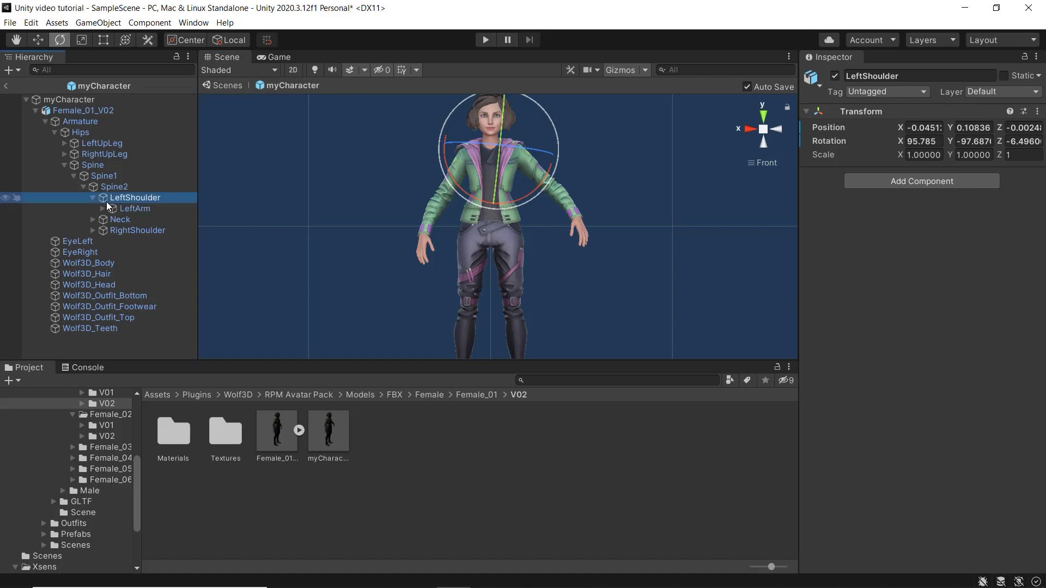
{"action": "left_click", "coordinate": [131, 209]}
{"action": "left_click", "coordinate": [920, 141]}
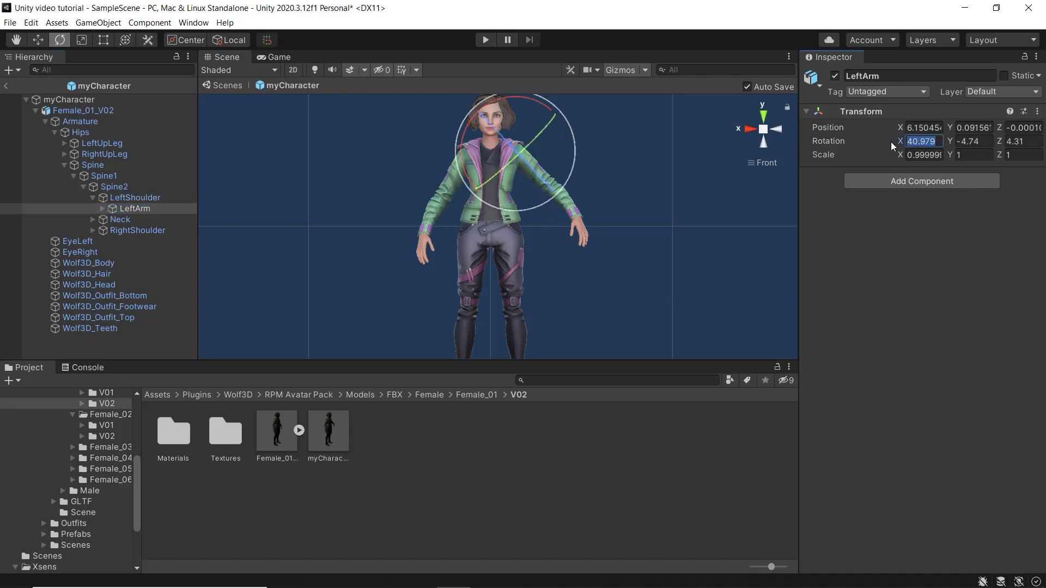
{"action": "type", "text": "0"}
{"action": "key", "text": "Tab"}
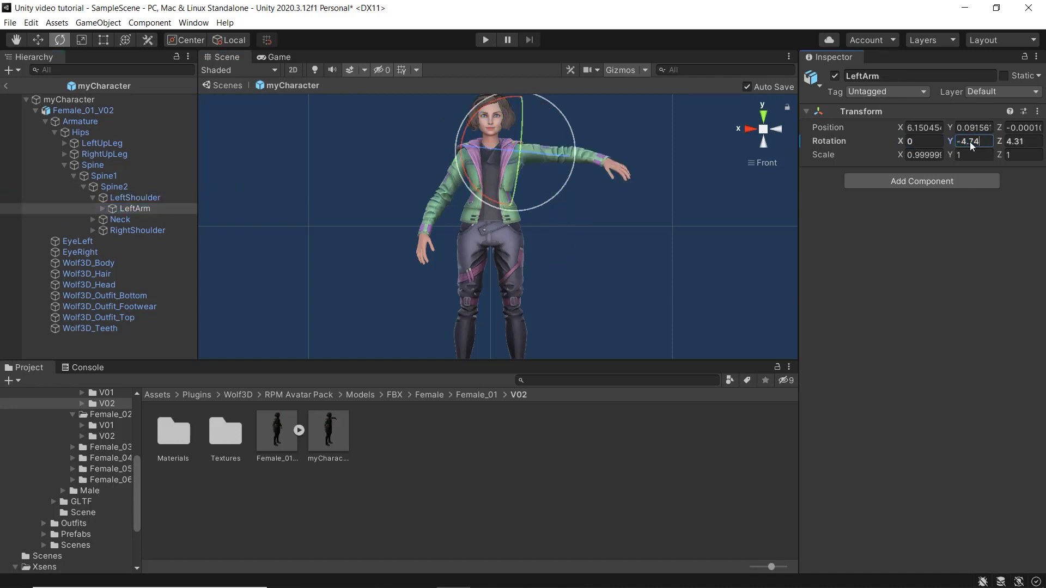
{"action": "type", "text": "0"}
{"action": "left_click", "coordinate": [1017, 141]}
{"action": "type", "text": "0"}
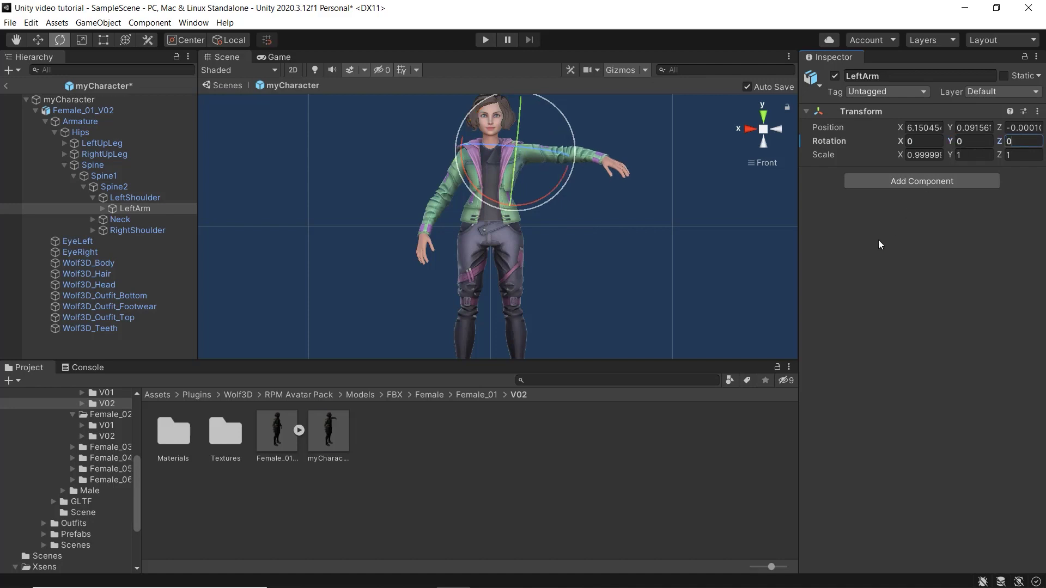
{"action": "key", "text": "Return"}
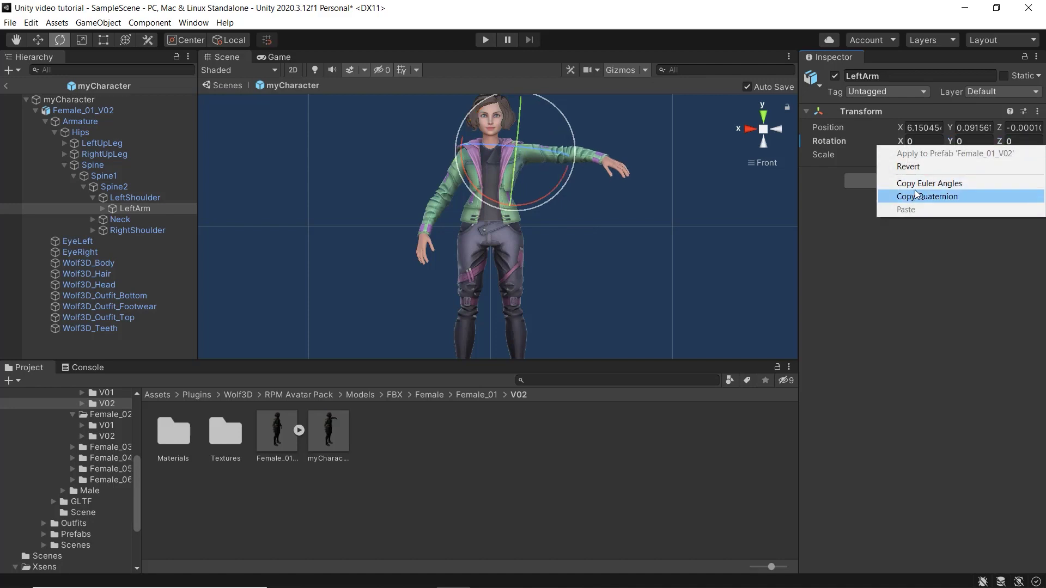
Copy the LeftArm rotation as Euler angles and paste it onto the LeftForeArm bone's rotation.
{"action": "left_click", "coordinate": [915, 199]}
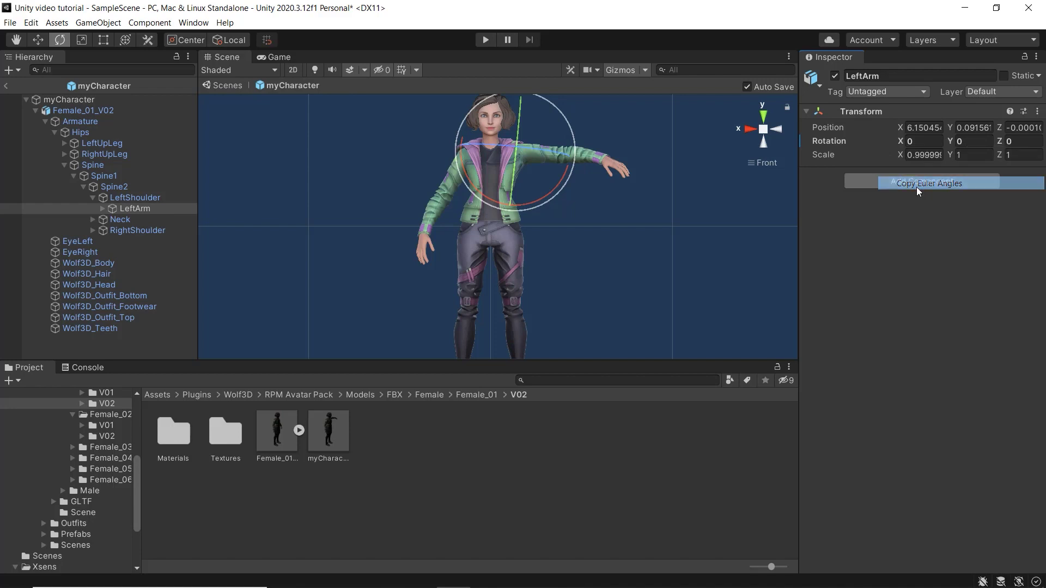
{"action": "left_click", "coordinate": [102, 208]}
{"action": "left_click", "coordinate": [146, 219]}
{"action": "right_click", "coordinate": [881, 142]}
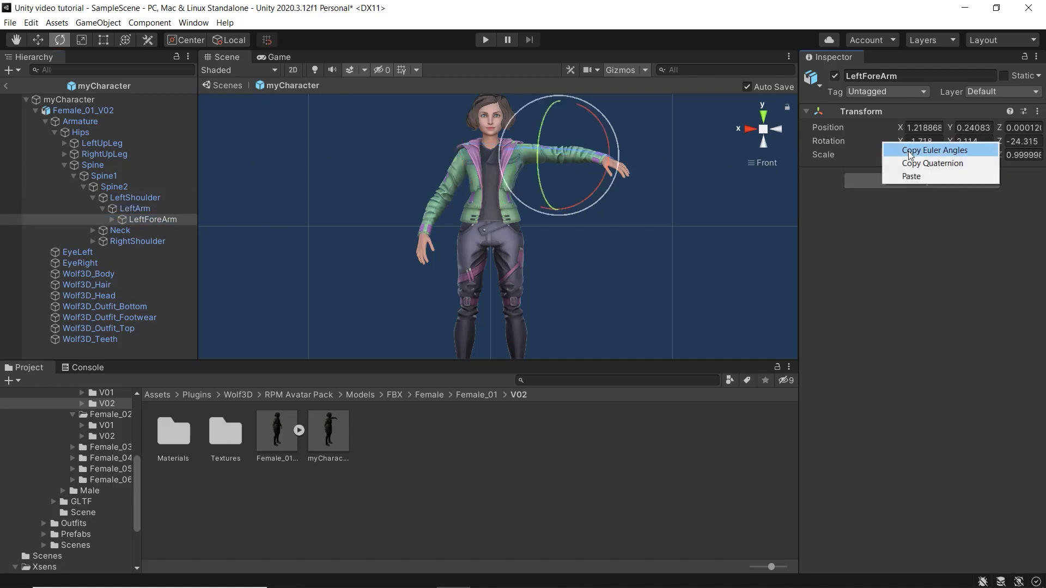
{"action": "left_click", "coordinate": [910, 175]}
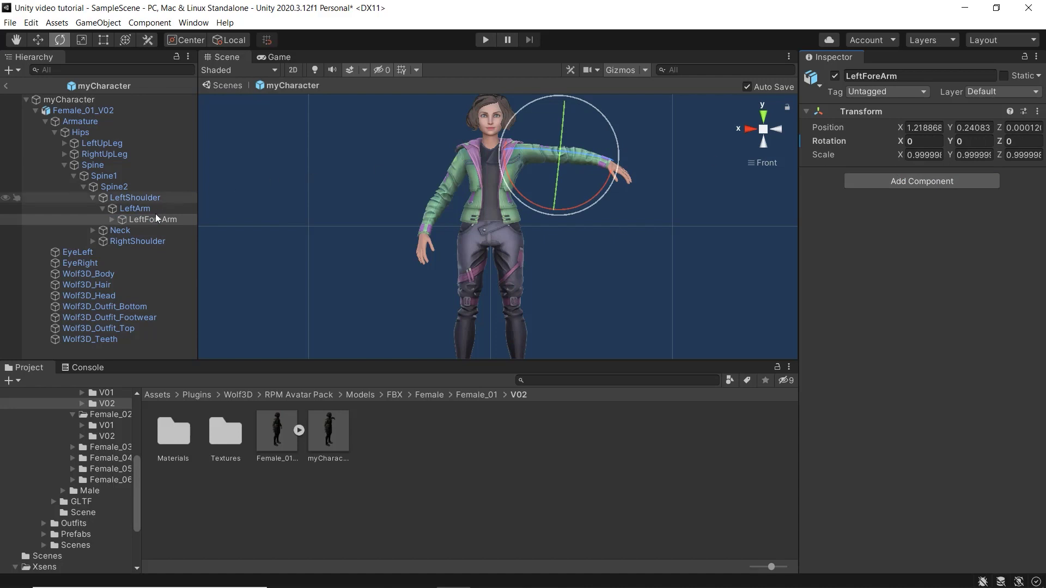
{"action": "left_click", "coordinate": [112, 219]}
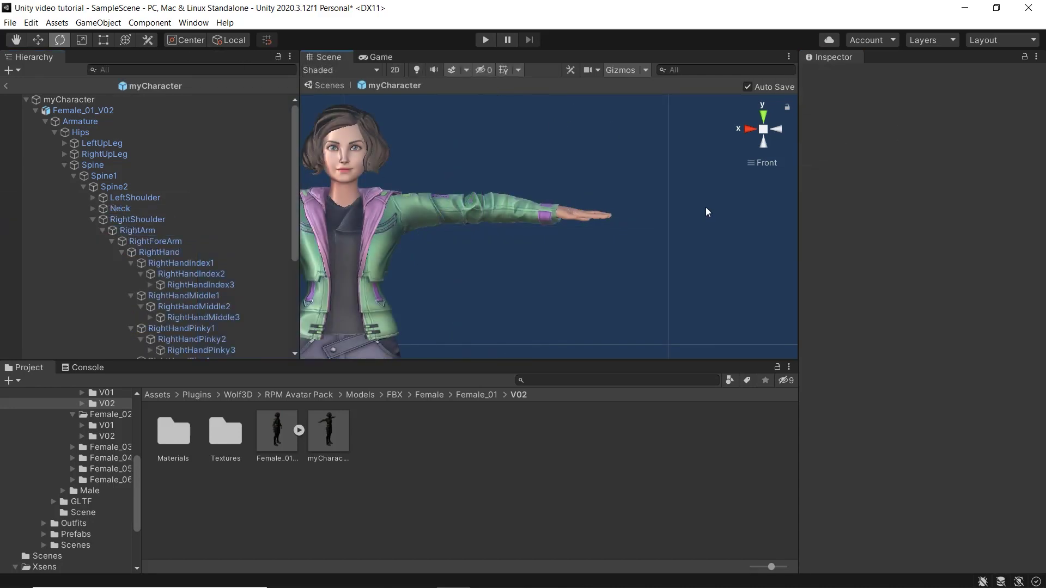
Leave the myCharacter prefab and add it to SampleScene as a child of MvnPuppet.
{"action": "left_click", "coordinate": [766, 162]}
{"action": "left_click", "coordinate": [768, 201]}
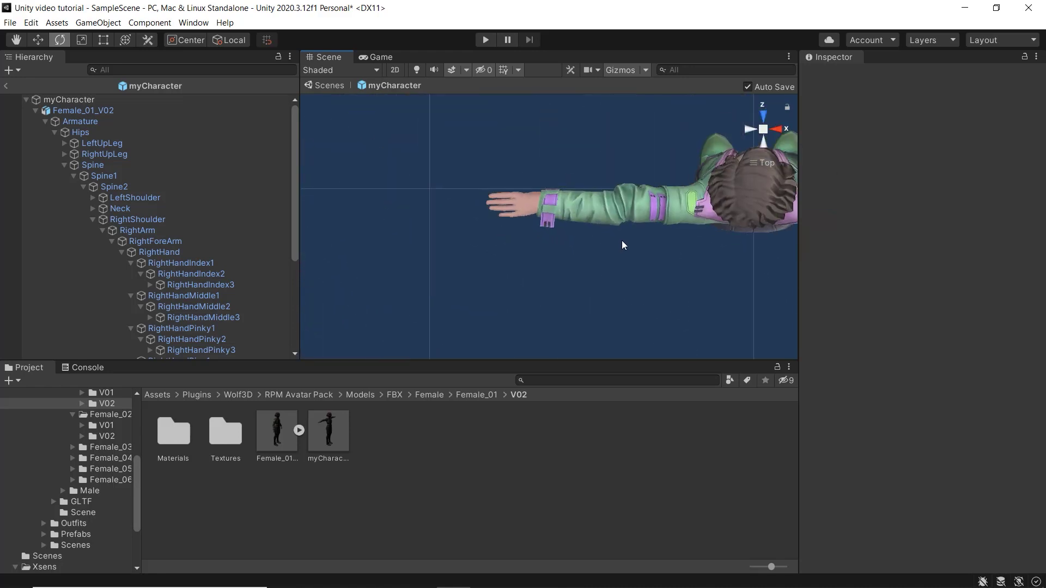
{"action": "left_click", "coordinate": [751, 159]}
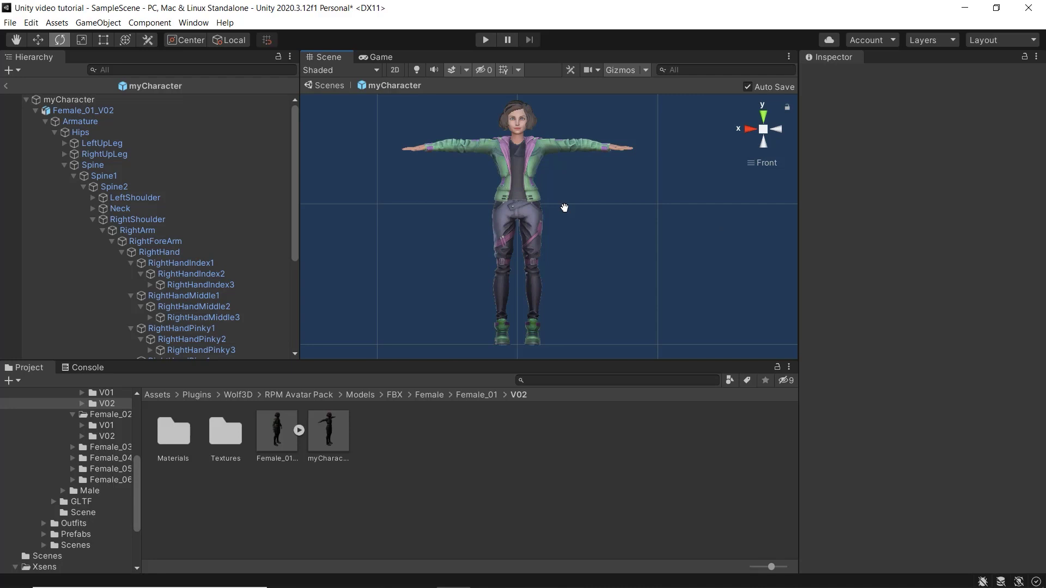
{"action": "left_click", "coordinate": [6, 85]}
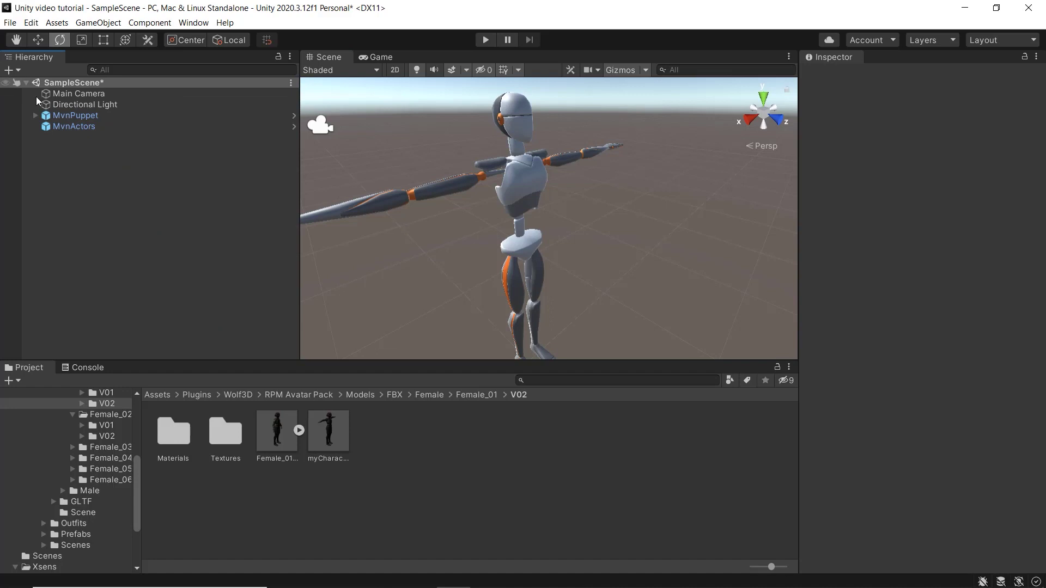
{"action": "left_click_drag", "start_coordinate": [332, 423], "coordinate": [95, 118]}
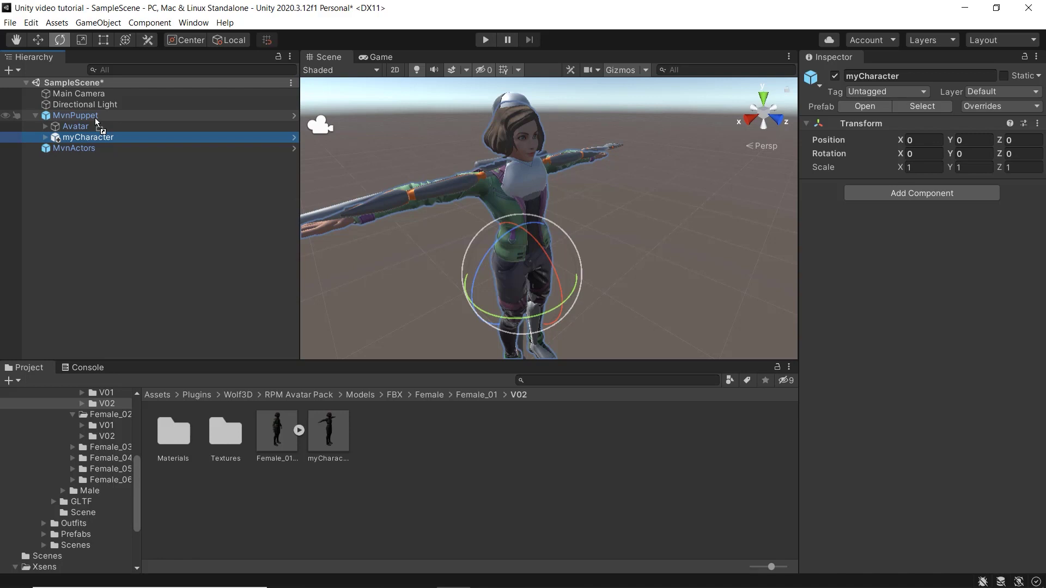
Delete the original Avatar object inside the MvnPuppet prefab and return to SampleScene.
{"action": "left_click", "coordinate": [85, 125]}
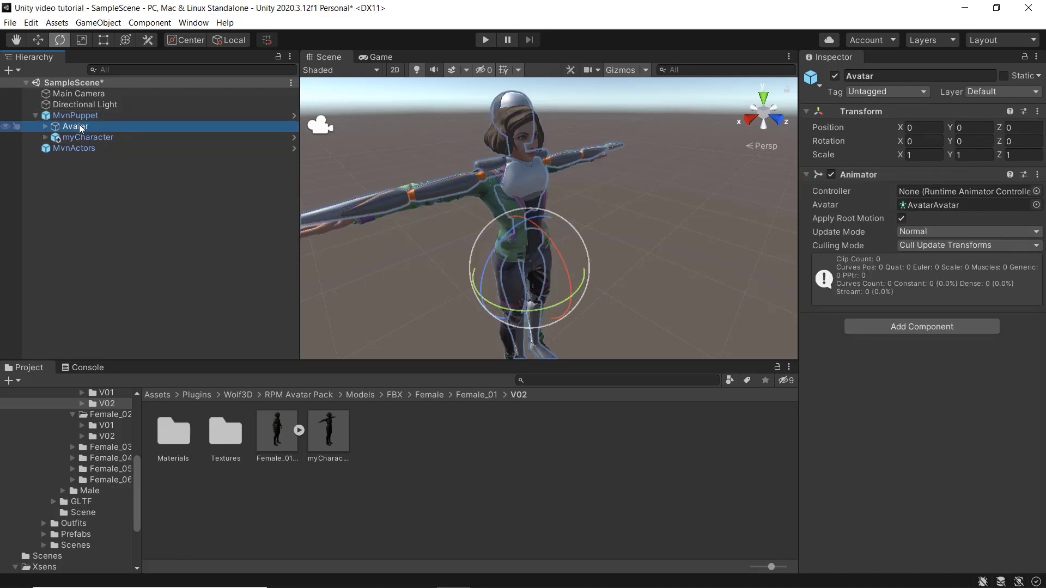
{"action": "right_click", "coordinate": [80, 126]}
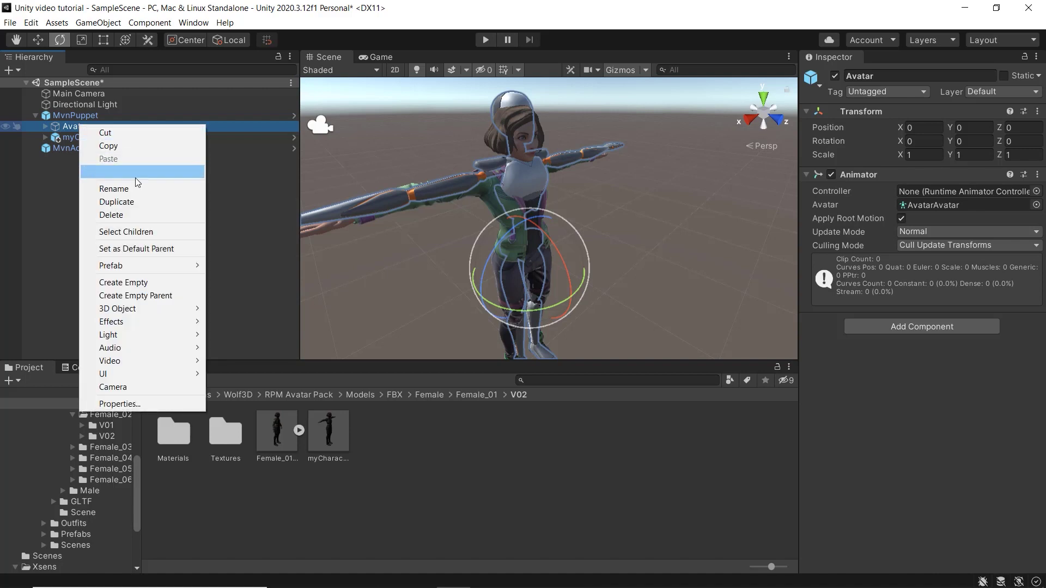
{"action": "left_click", "coordinate": [136, 214]}
{"action": "left_click", "coordinate": [561, 330]}
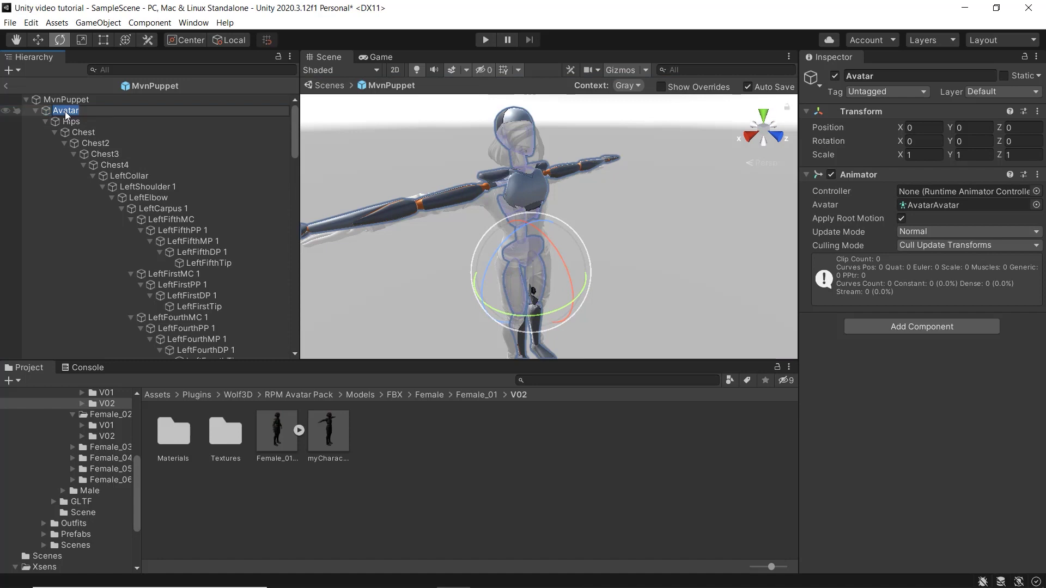
{"action": "key", "text": "Delete"}
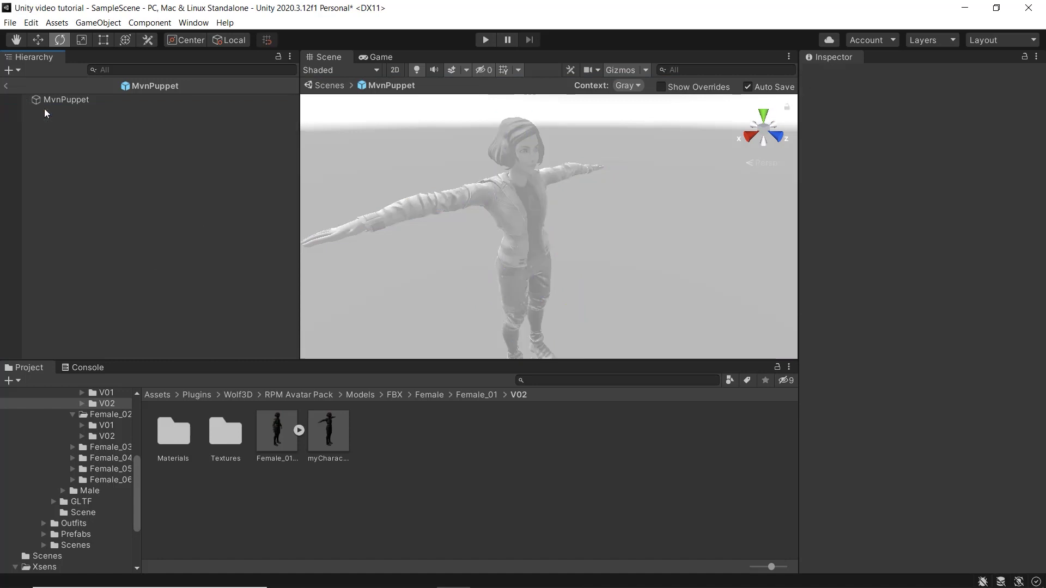
{"action": "left_click", "coordinate": [6, 86]}
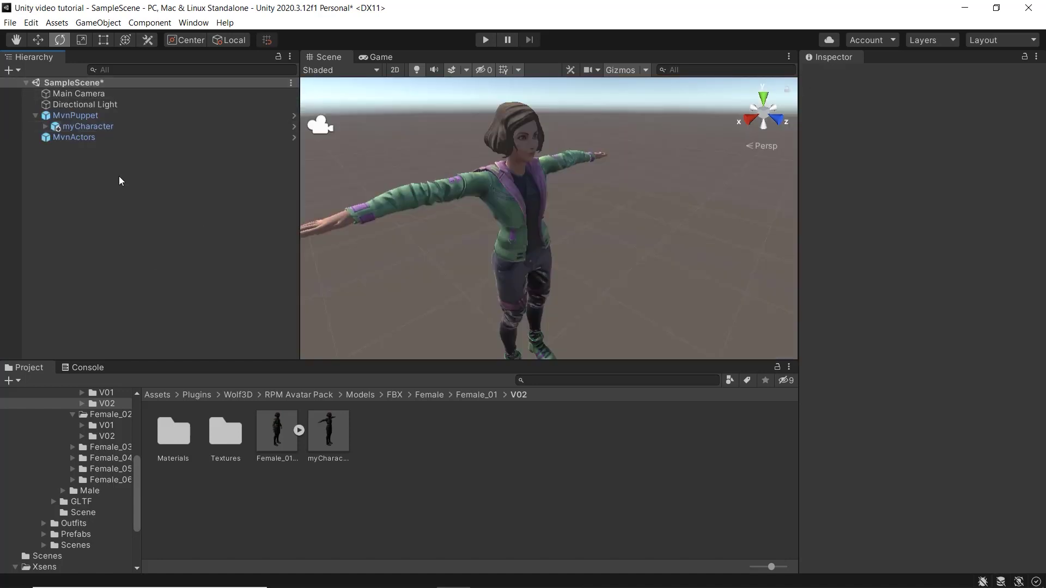
Assign Female_01_V01Avatar as the avatar of MvnPuppet's Animator component.
{"action": "left_click", "coordinate": [102, 115]}
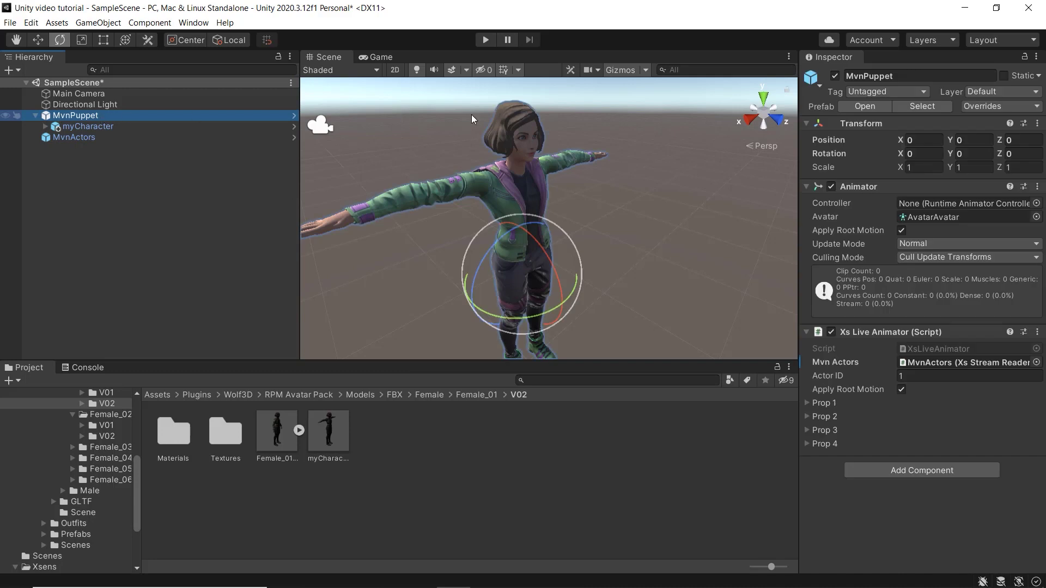
{"action": "left_click", "coordinate": [1035, 217]}
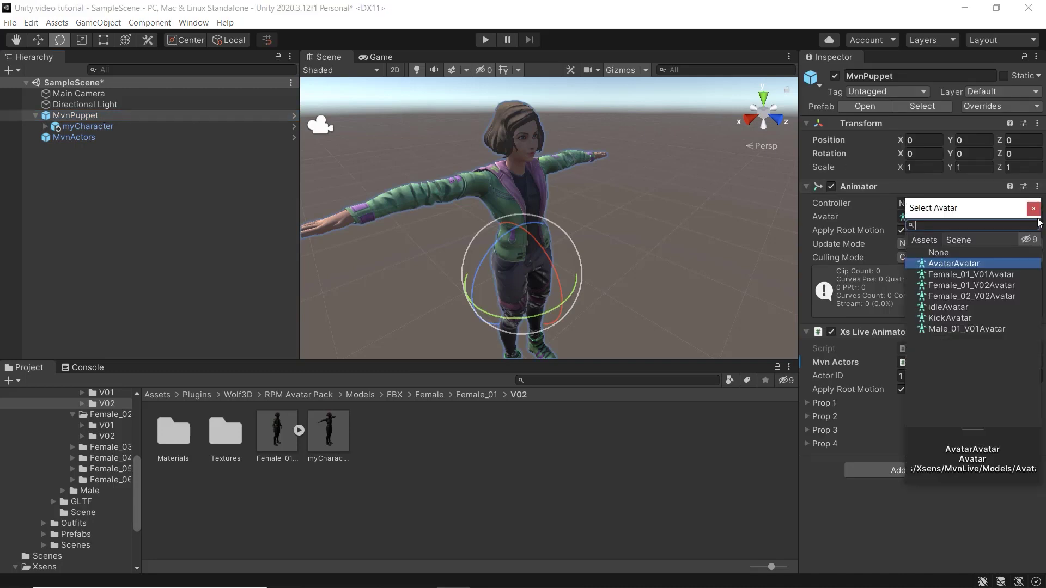
{"action": "double_click", "coordinate": [988, 273]}
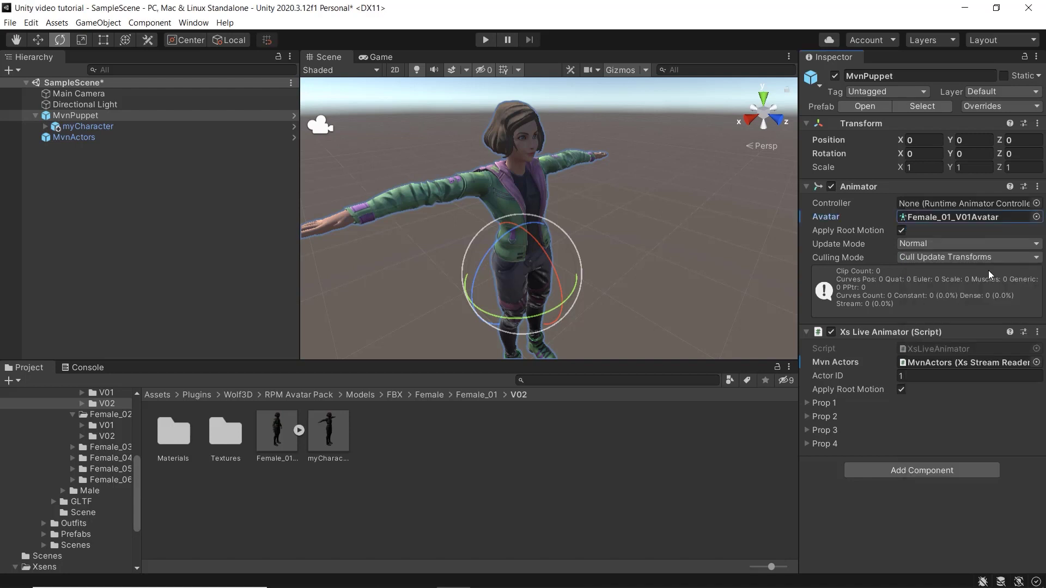
Add an Animator component to myCharacter and remove it from the object again.
{"action": "left_click", "coordinate": [108, 128]}
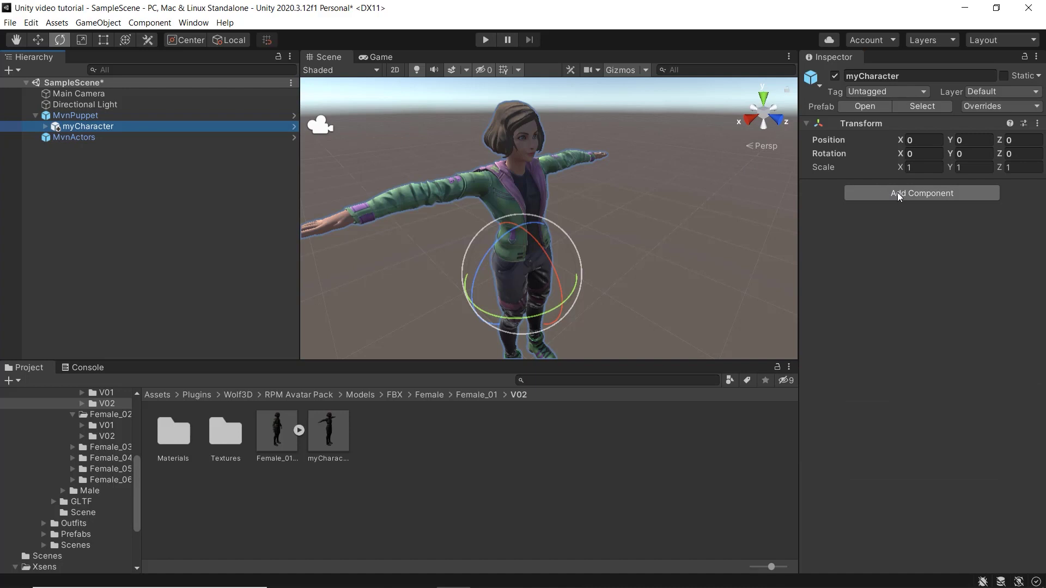
{"action": "left_click", "coordinate": [897, 192]}
{"action": "left_click", "coordinate": [885, 254]}
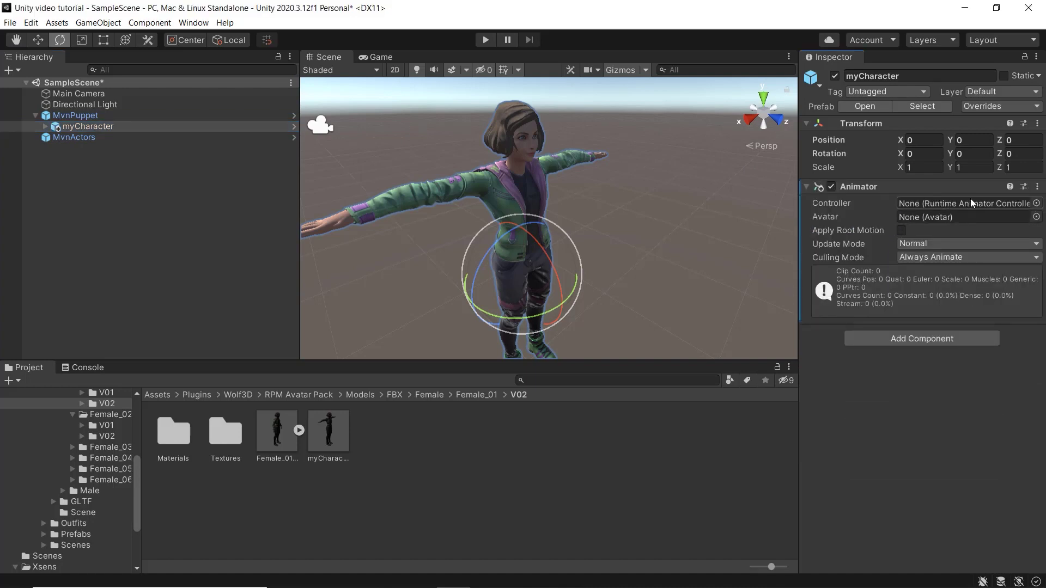
{"action": "left_click", "coordinate": [1036, 186]}
{"action": "left_click", "coordinate": [972, 230]}
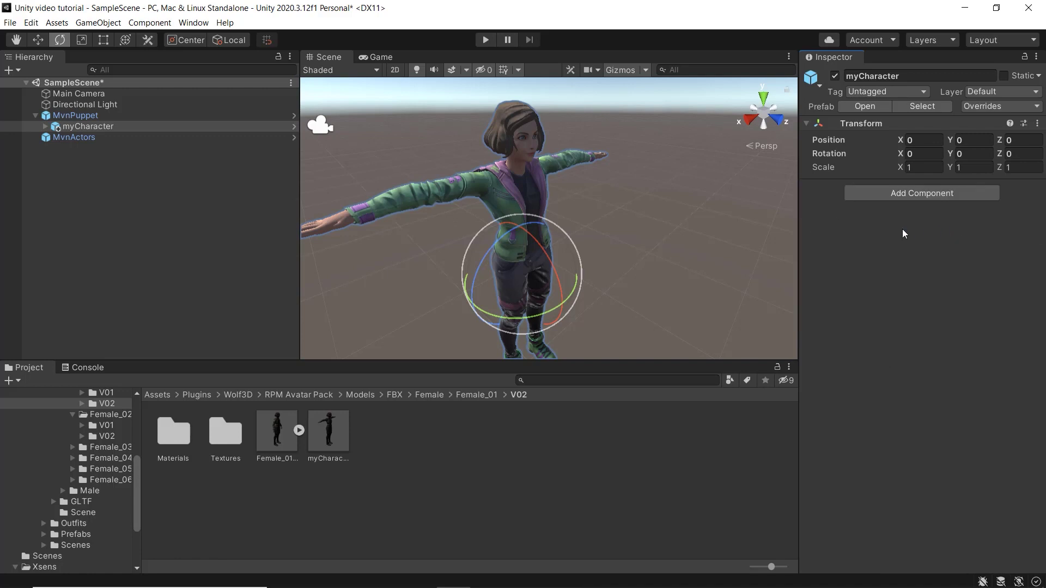
Run SampleScene in Play mode, frame the streamed myCharacter motion in the Scene view, and clear the selection.
{"action": "left_click", "coordinate": [486, 40]}
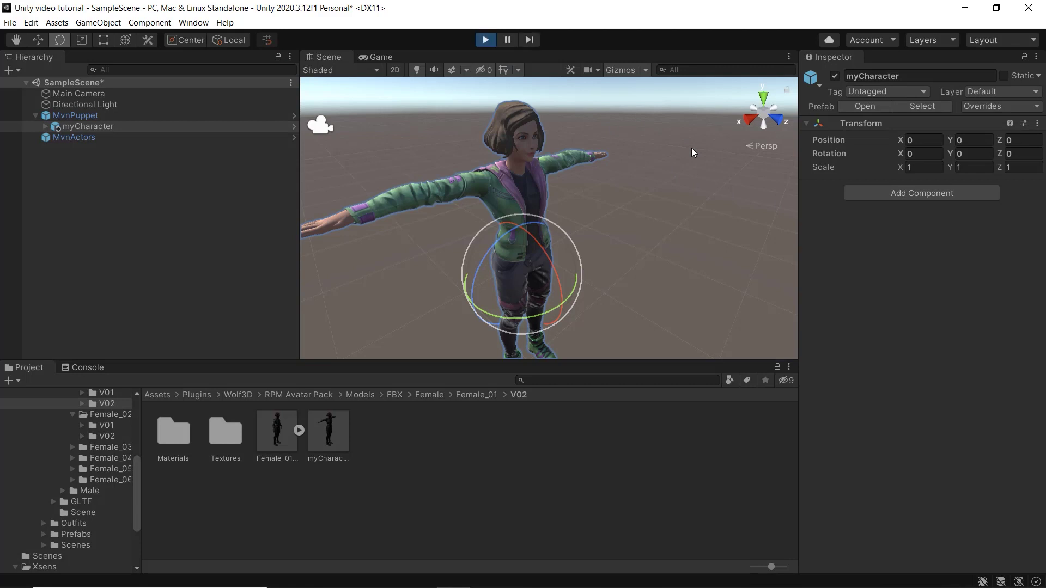
{"action": "left_click", "coordinate": [325, 57]}
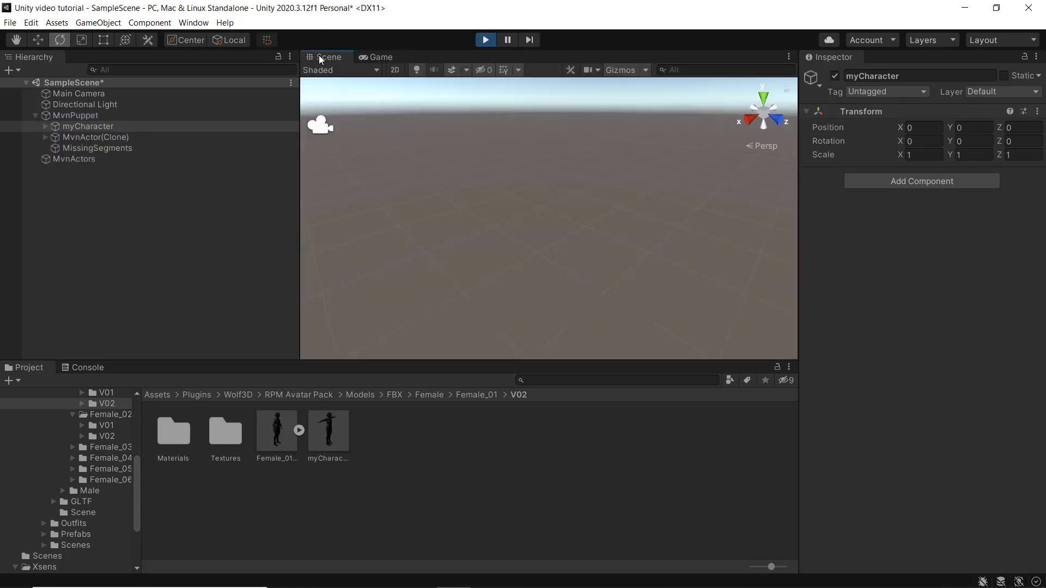
{"action": "scroll", "coordinate": [541, 196], "scroll_direction": "down", "scroll_amount": 3}
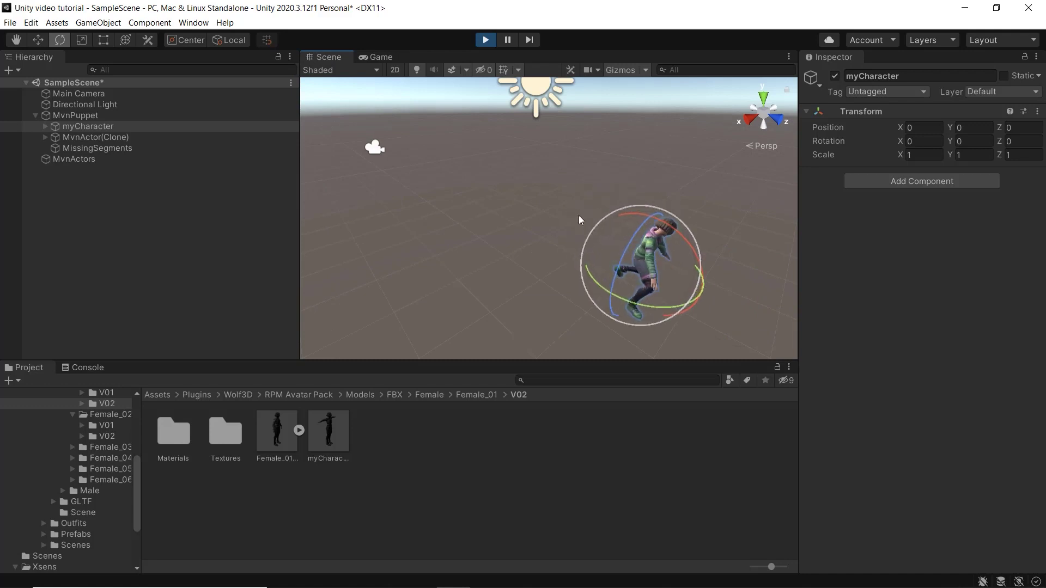
{"action": "key", "text": "q"}
{"action": "left_click_drag", "start_coordinate": [564, 206], "coordinate": [501, 171]}
{"action": "key", "text": "e"}
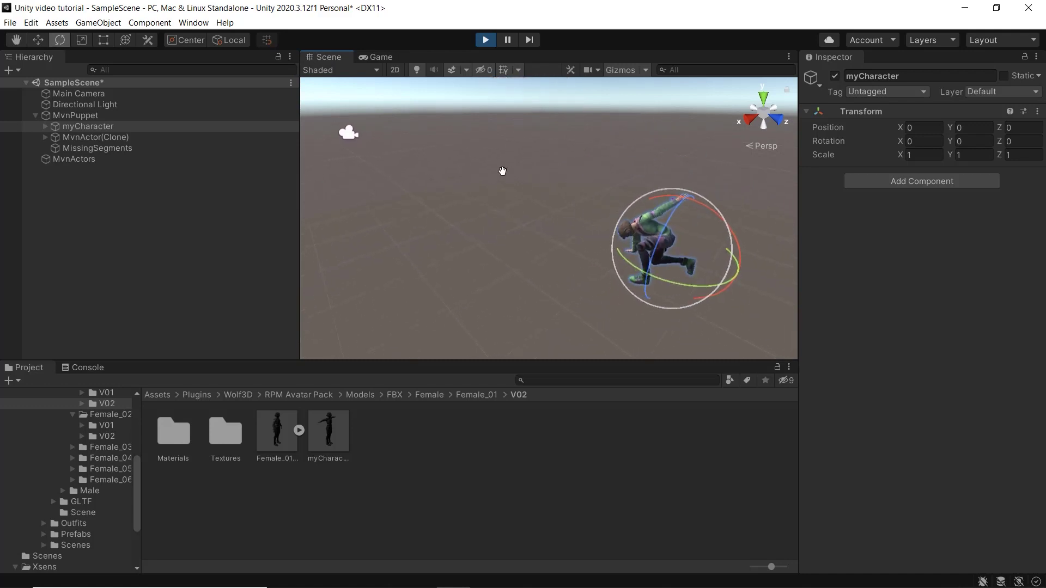
{"action": "left_click", "coordinate": [405, 154]}
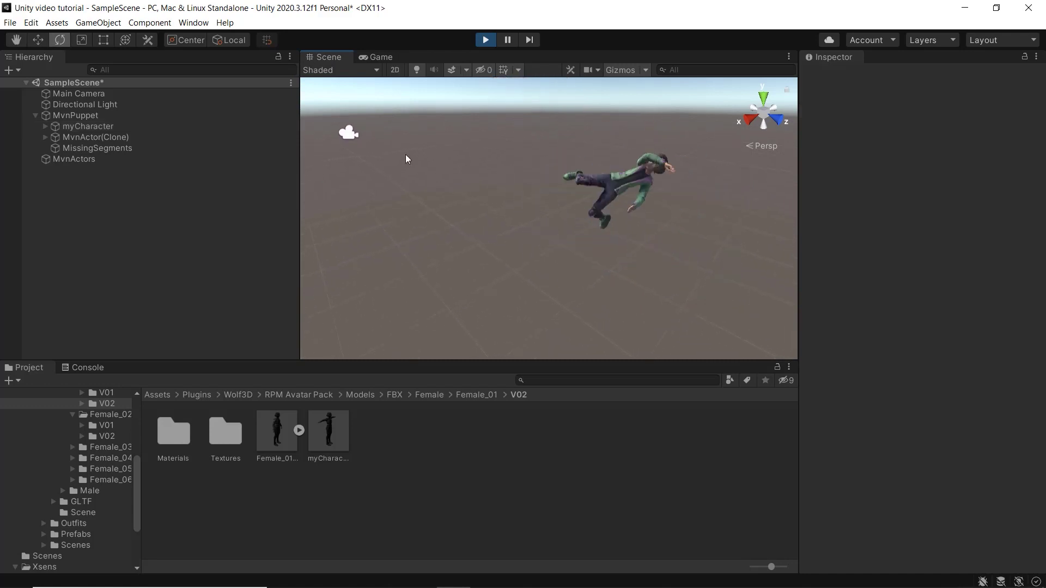